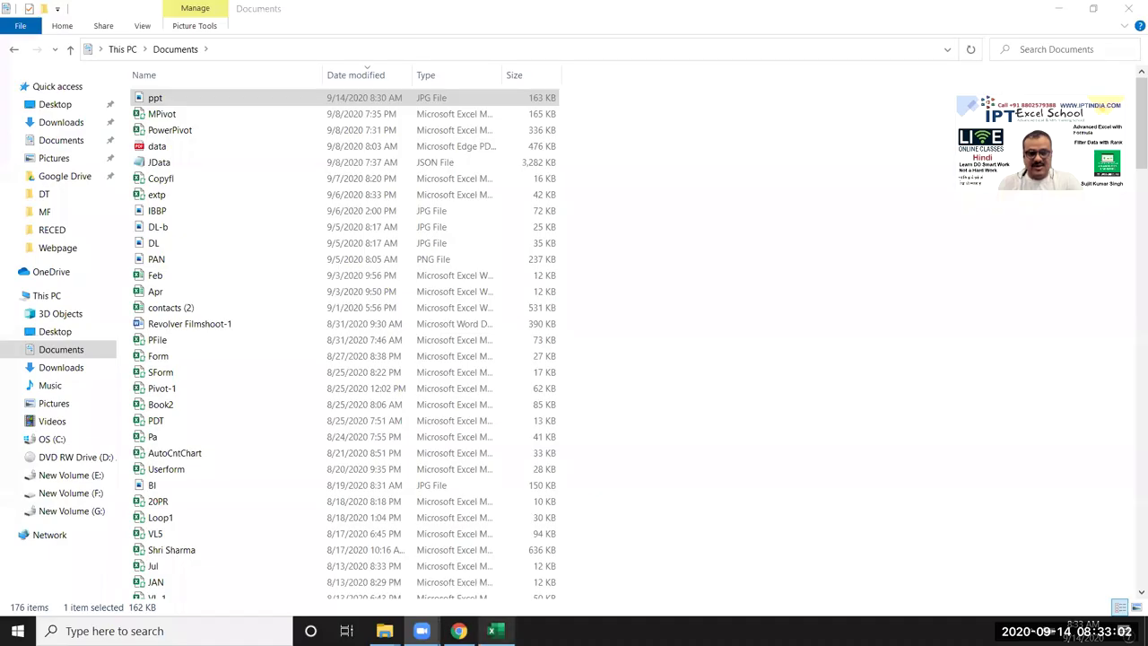
Bring the portfolio workbook forward and review the ranked list's Industry GIC and Return Potential columns.
click(492, 630)
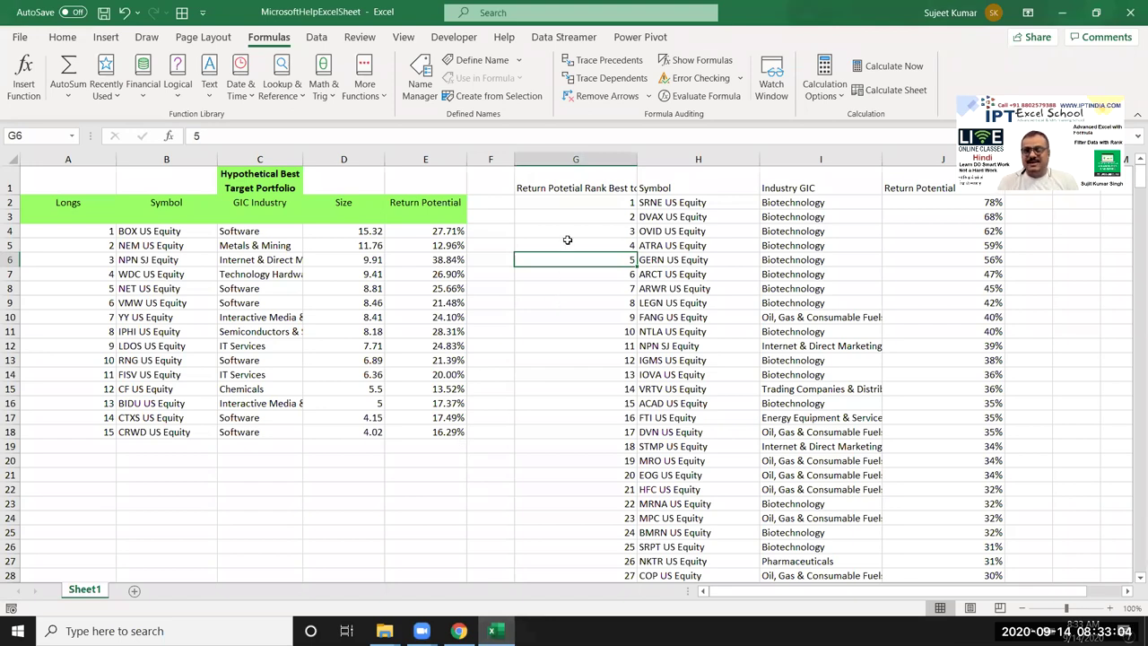
click(595, 170)
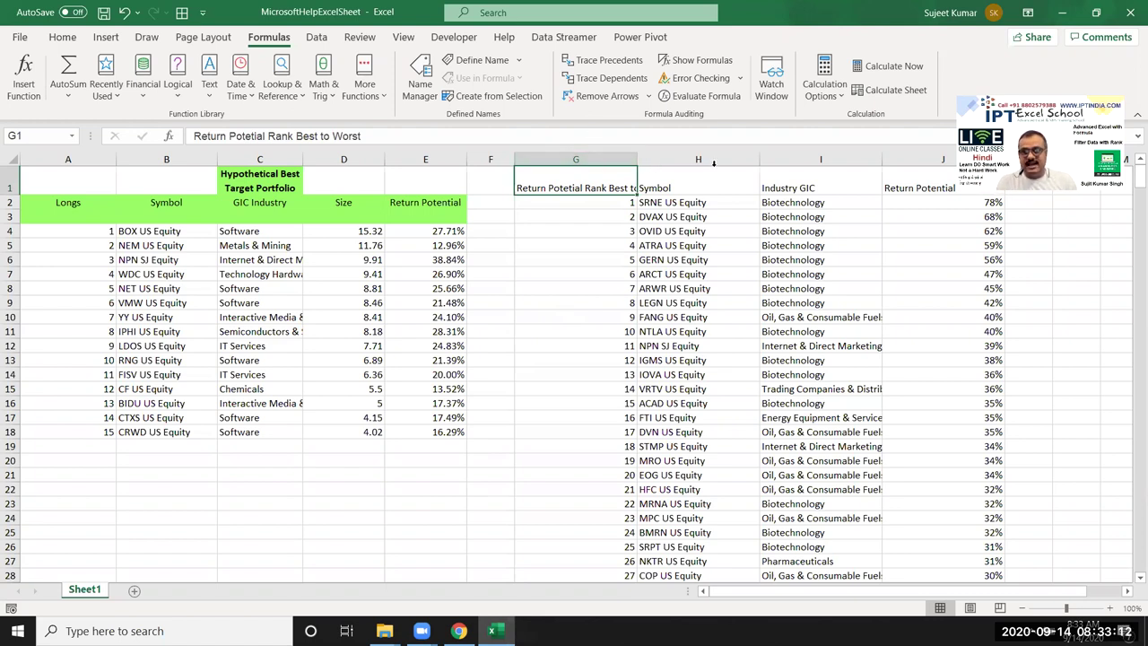
click(888, 190)
key(ctrl+shift+Down)
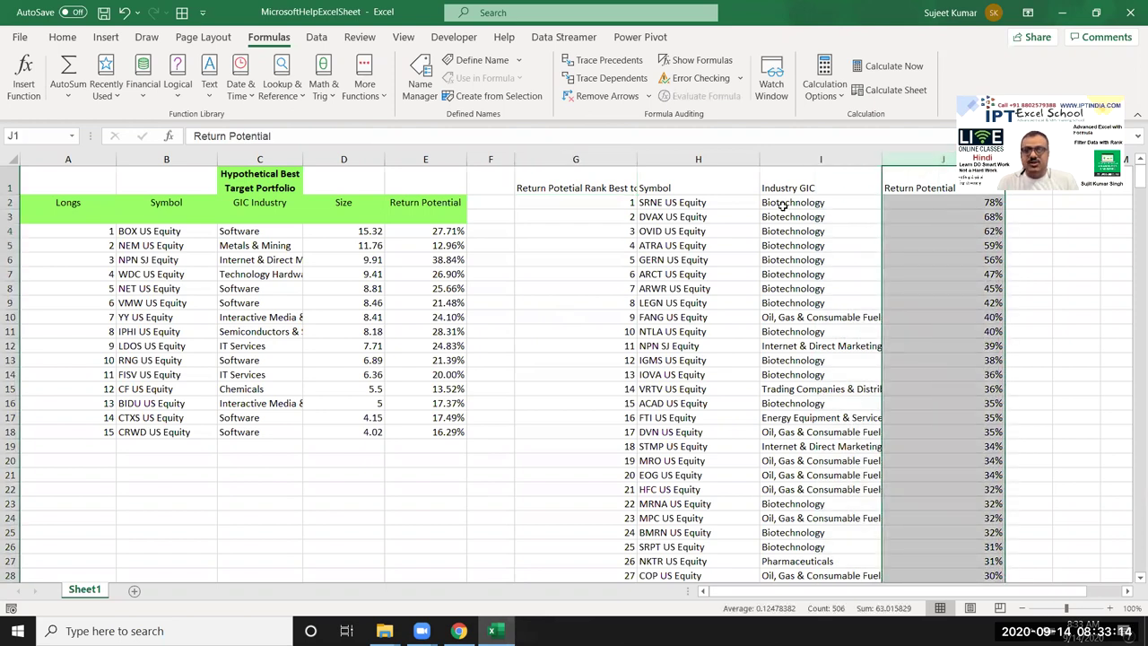
click(801, 186)
key(ctrl+shift+Down)
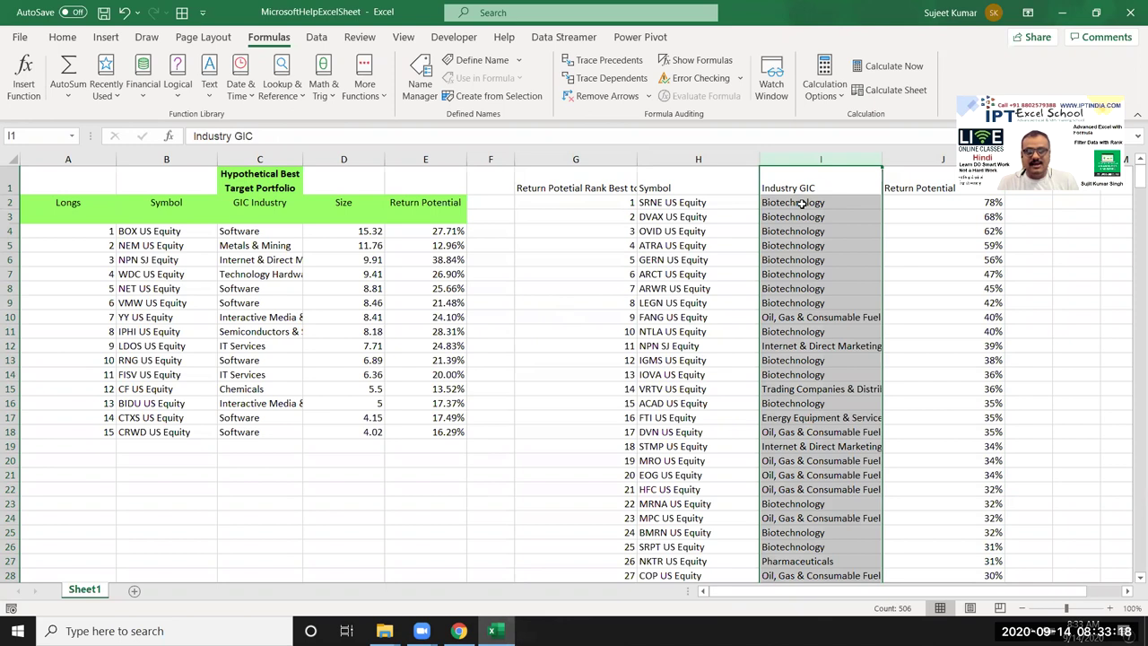
mouse_move(799, 204)
mouse_down()
mouse_move(799, 318)
mouse_move(888, 445)
mouse_up()
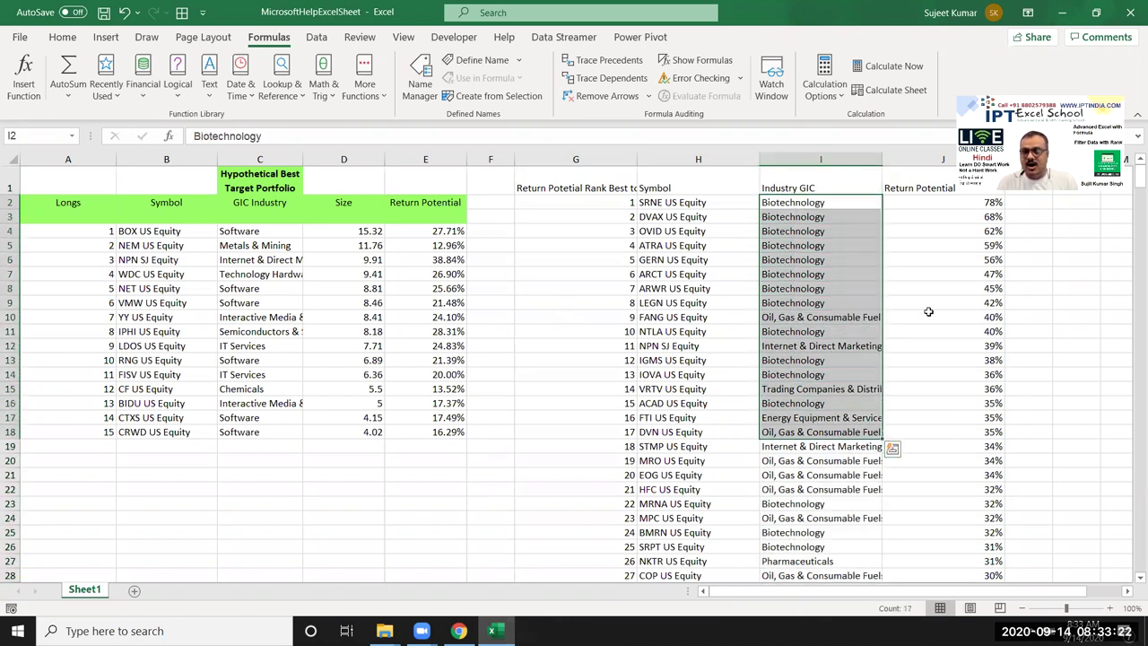
click(930, 207)
drag(931, 206, 910, 536)
Review the portfolio's ranks, symbols, column C industries and E5's lookup formula, then select header G1.
drag(87, 244, 179, 346)
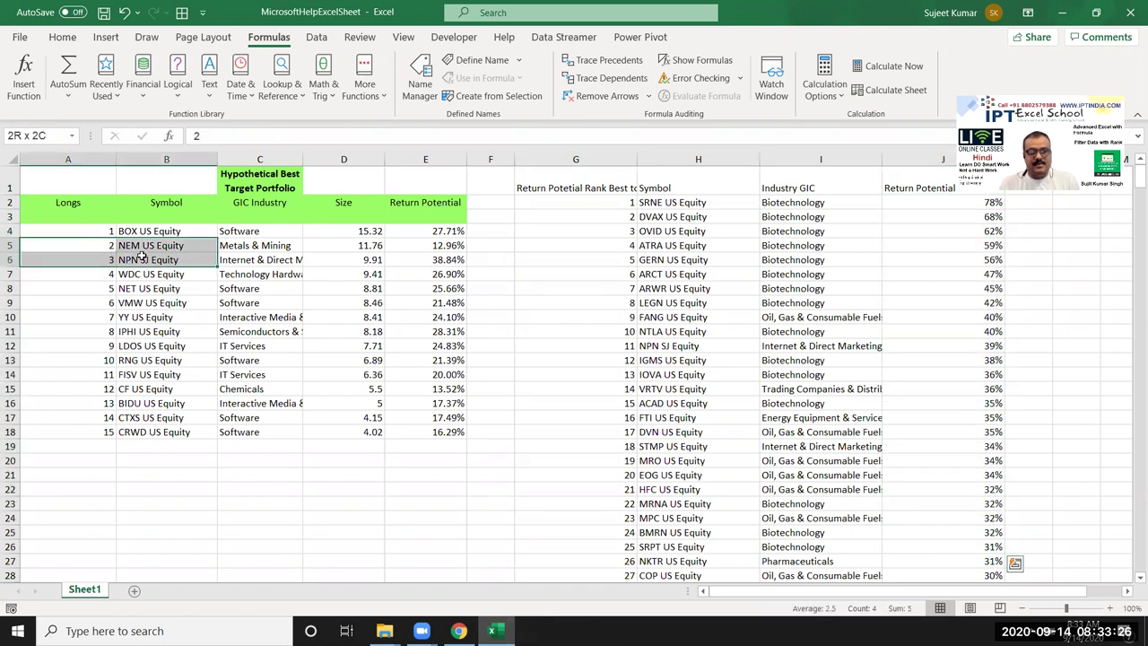
drag(240, 231, 242, 374)
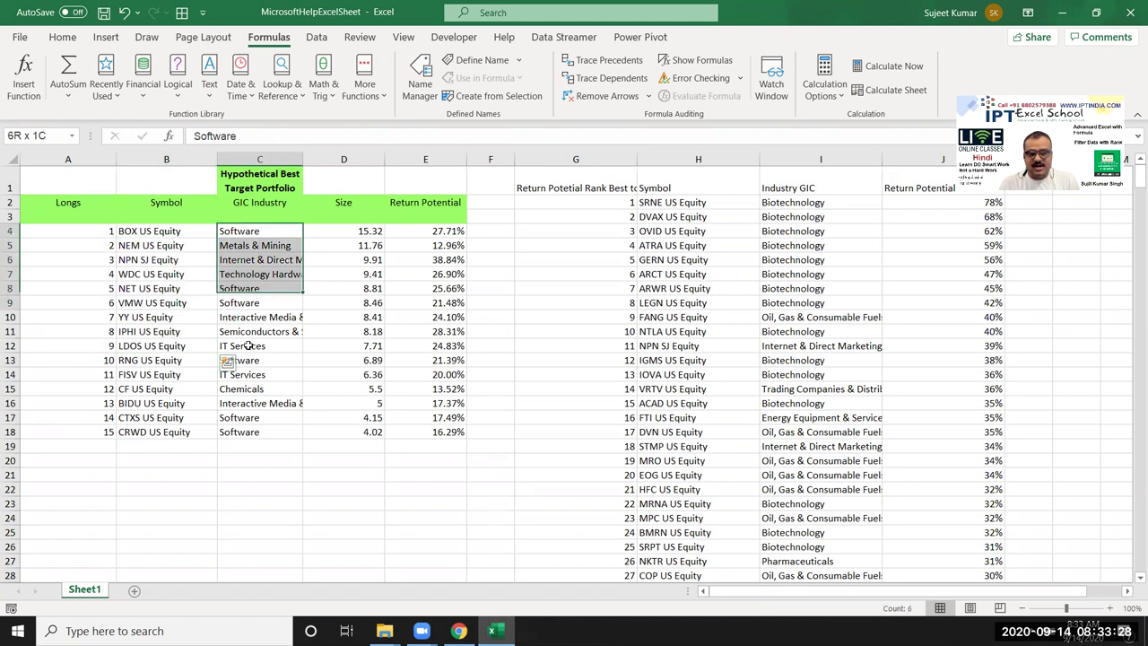
click(437, 244)
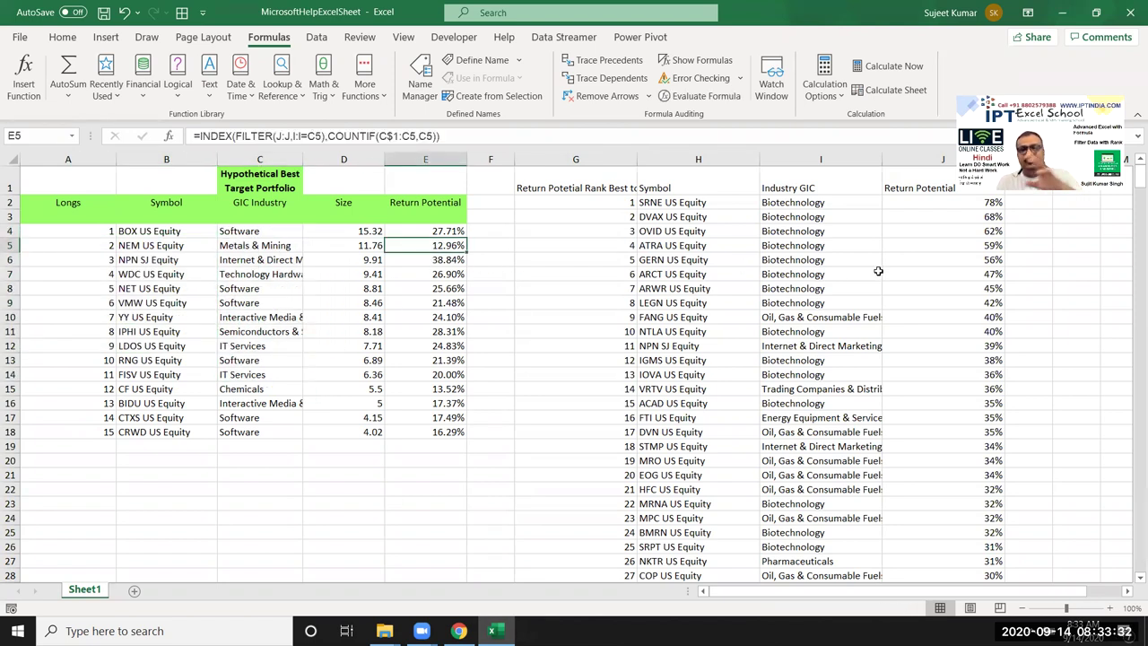
click(533, 321)
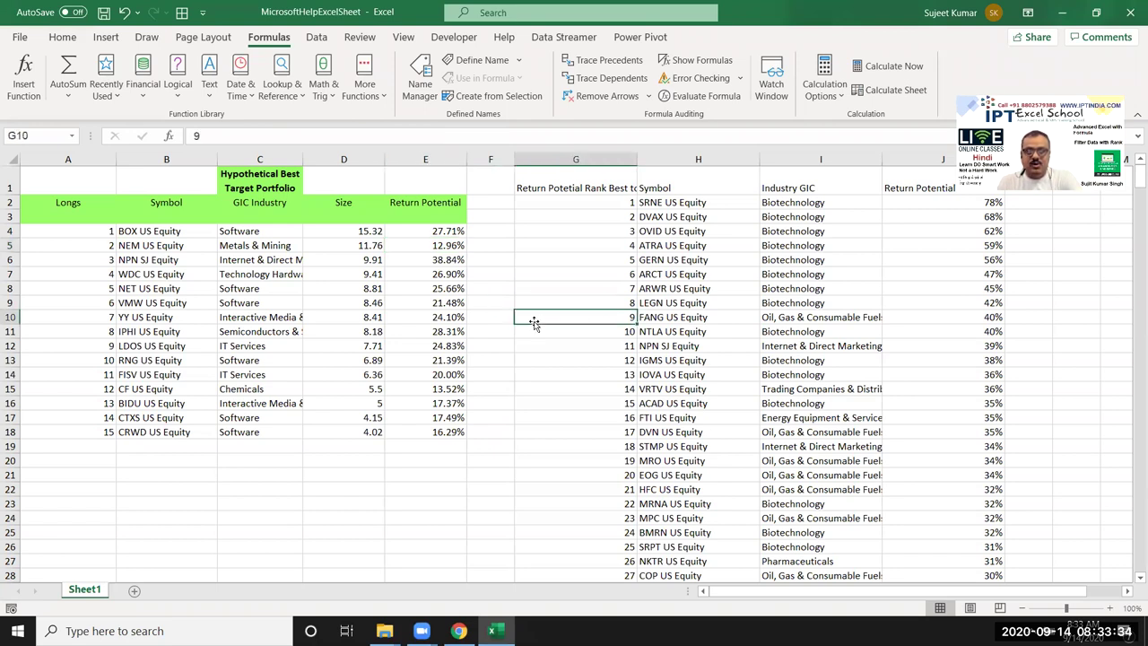
click(261, 231)
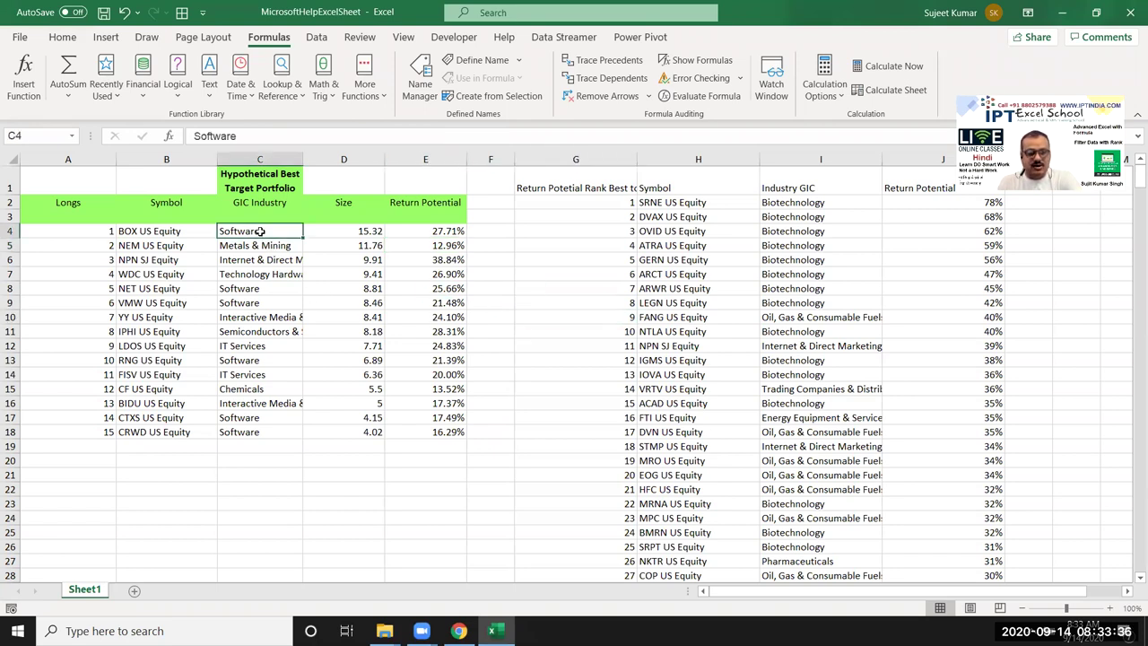
click(231, 361)
click(239, 303)
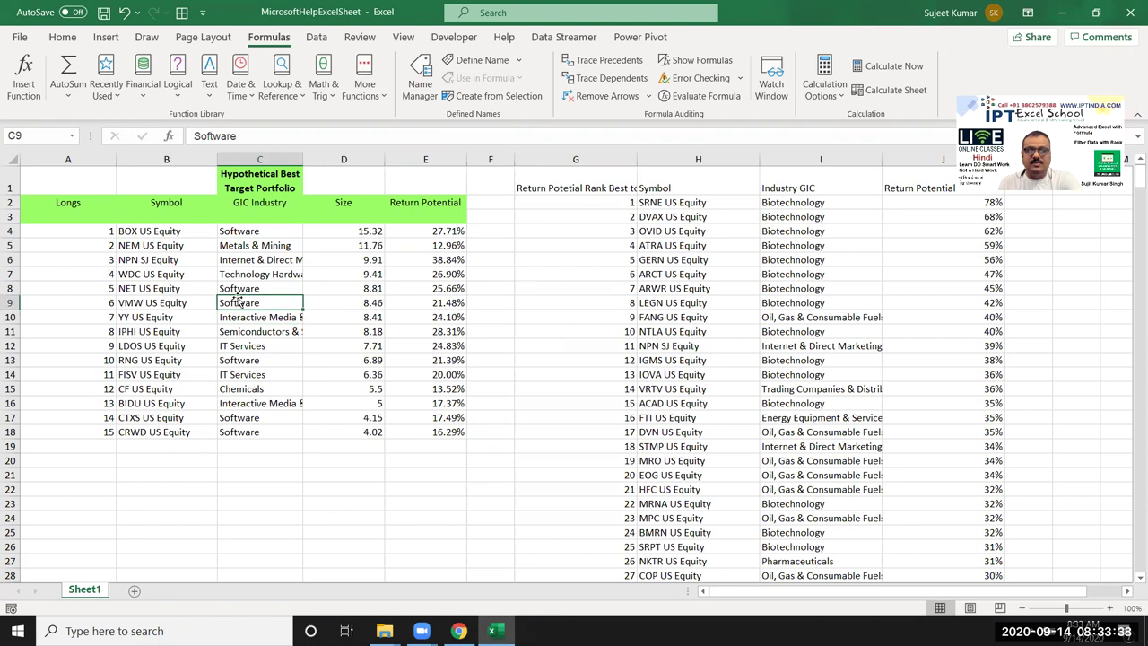
click(237, 288)
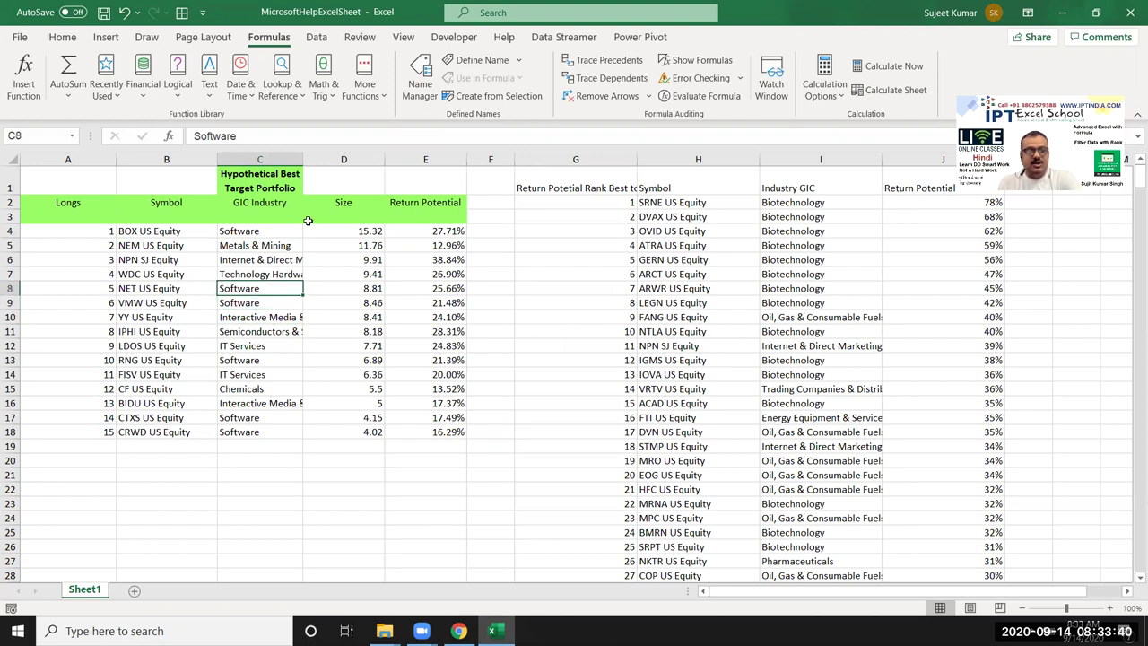
click(557, 187)
Filter Industry GIC to Software only and check the top Software return potential values.
key(ctrl+shift+l)
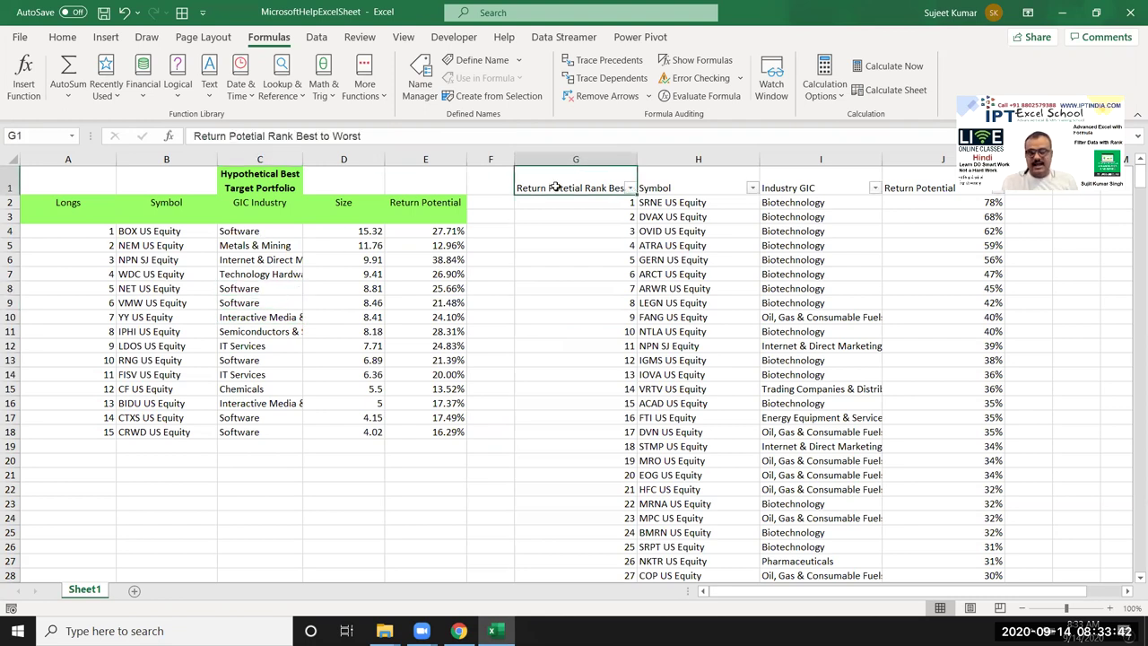
click(874, 188)
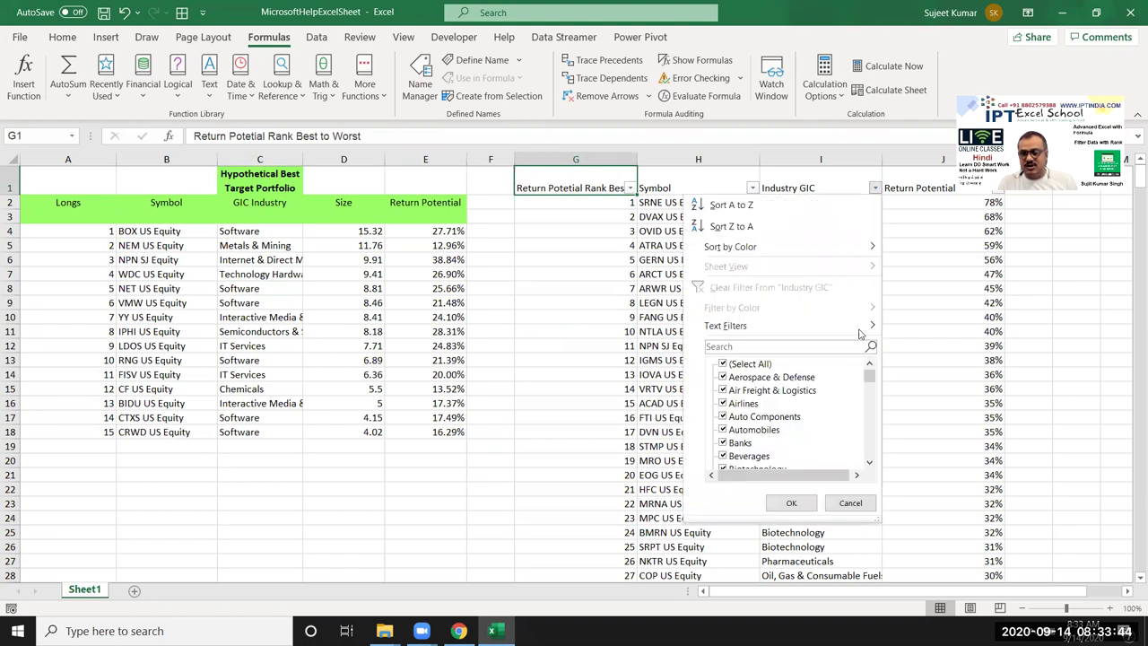
click(723, 364)
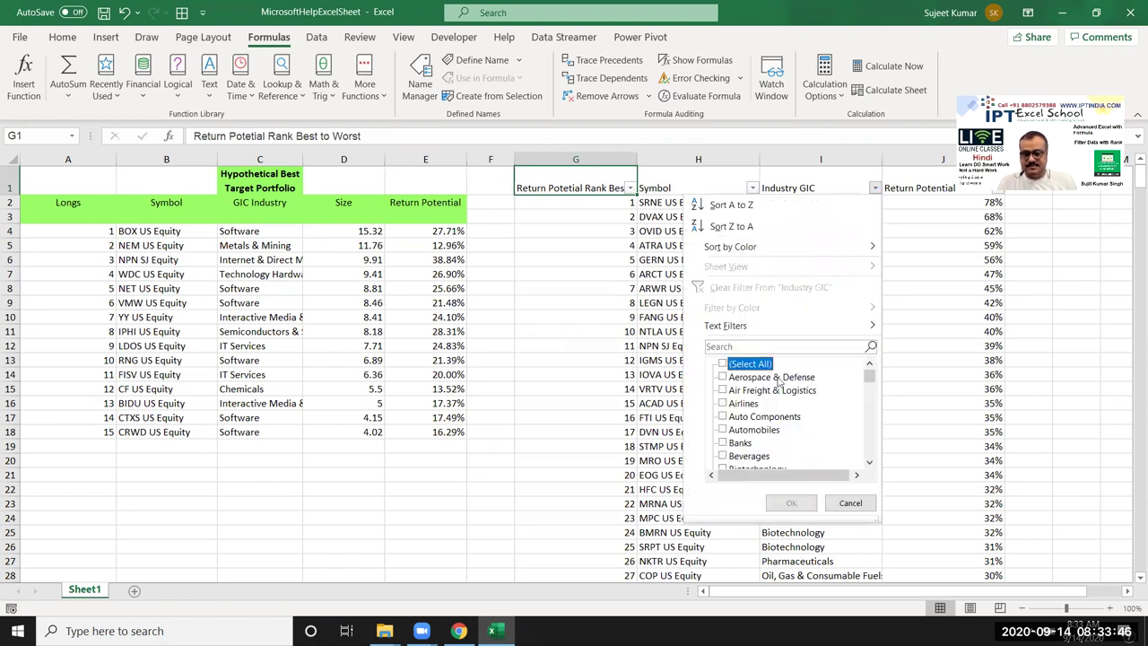
drag(872, 384, 872, 456)
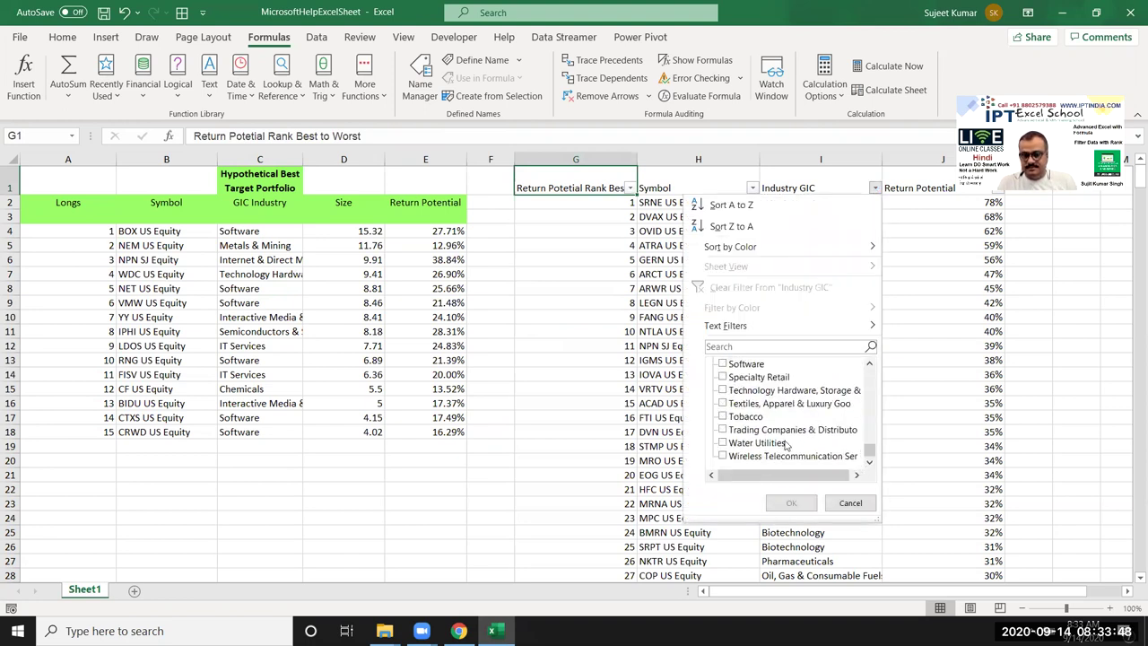
click(723, 364)
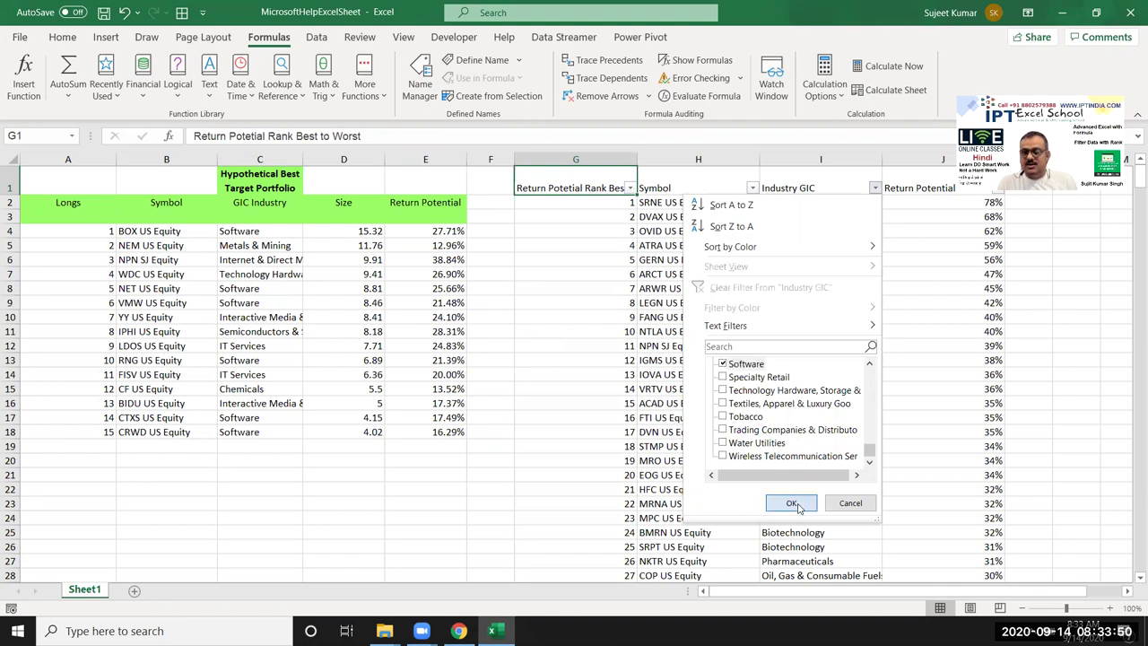
click(793, 502)
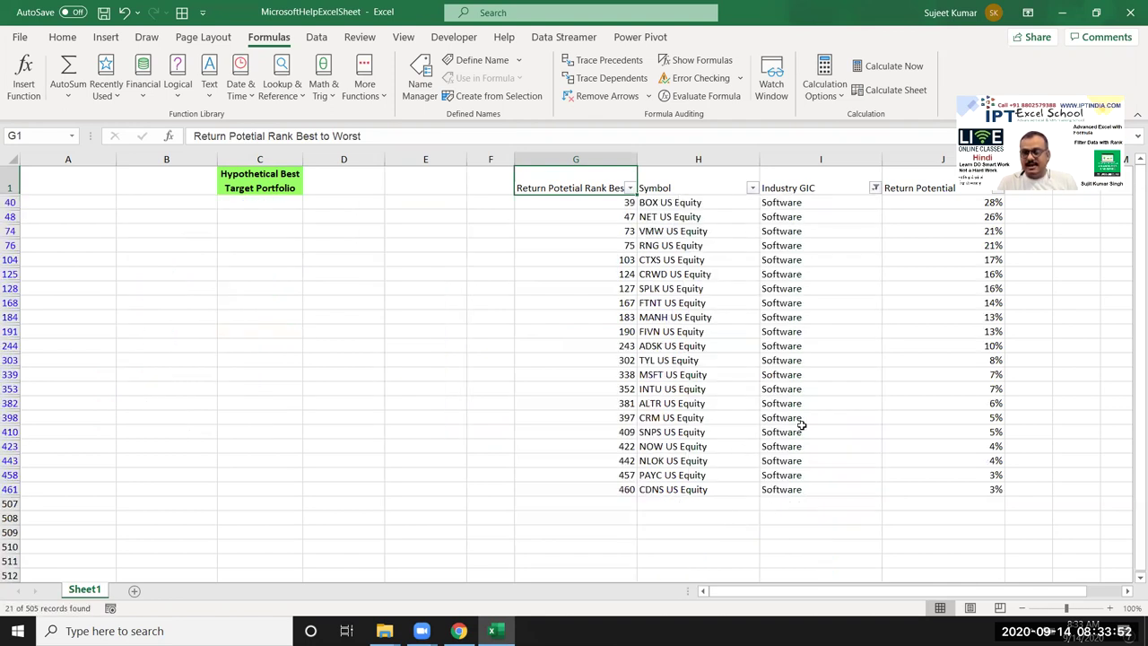
click(908, 203)
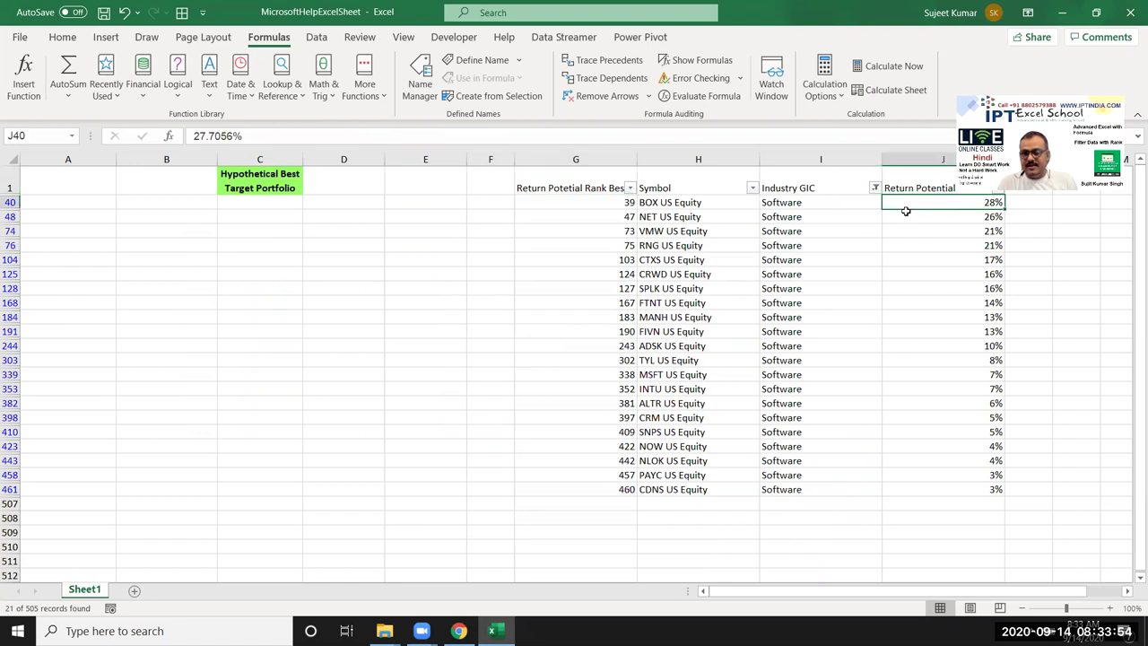
click(909, 230)
click(925, 258)
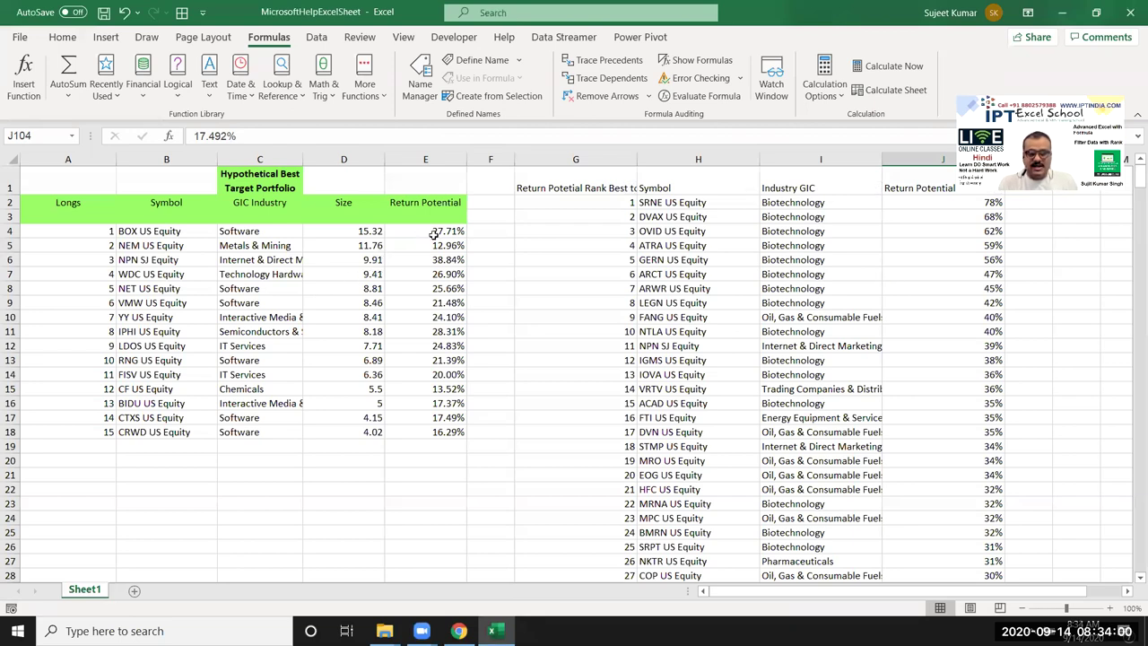
Review the INDEX/FILTER lookup formulas in E4, E8, E9 and E16, ending on empty cell F4.
click(434, 232)
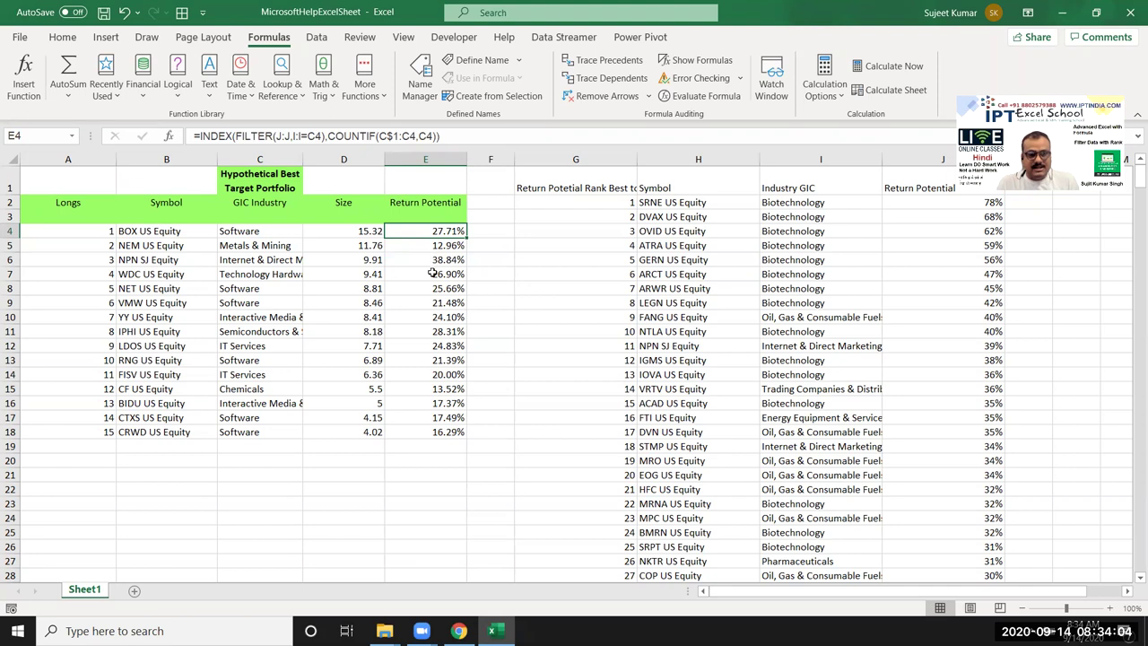
click(435, 288)
click(436, 305)
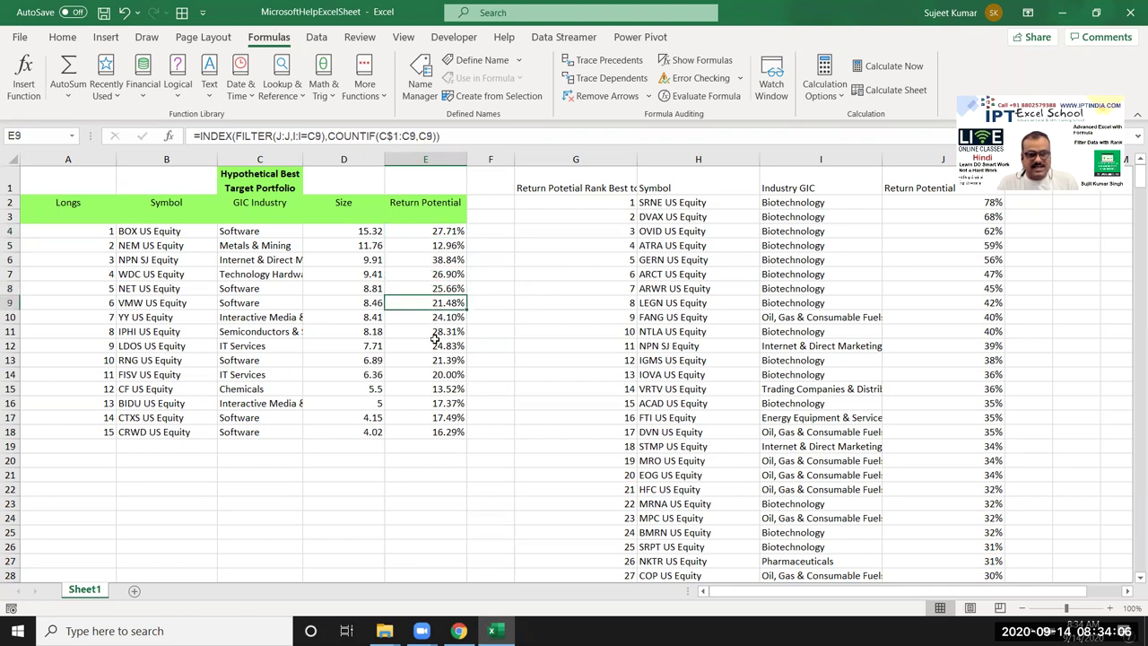
click(441, 404)
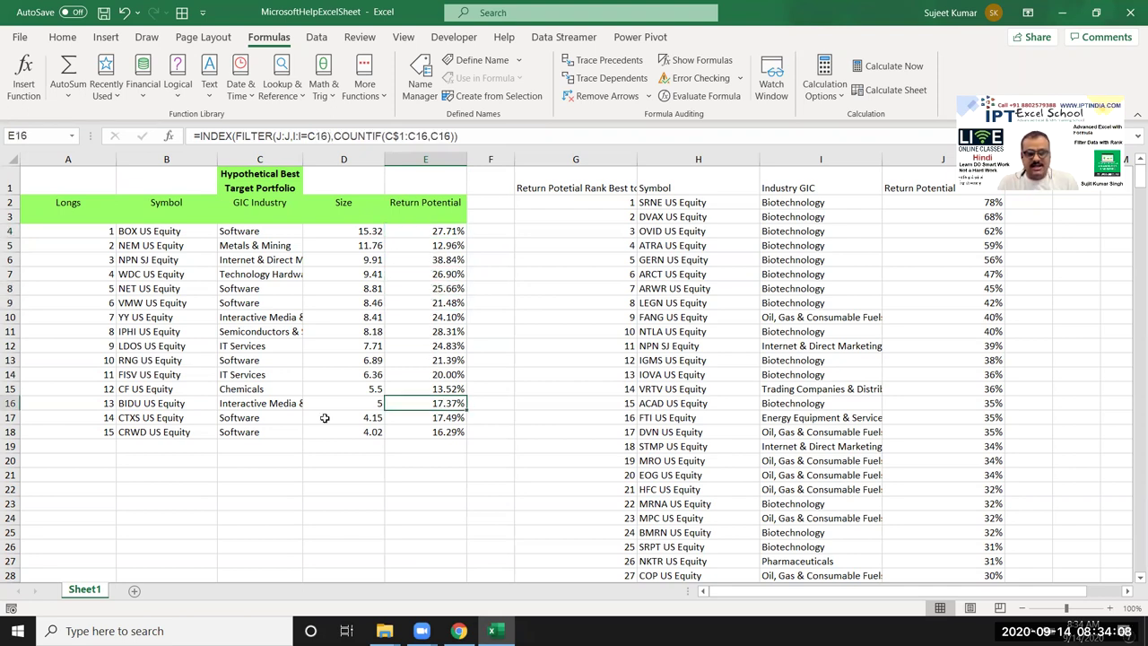
click(465, 364)
click(448, 400)
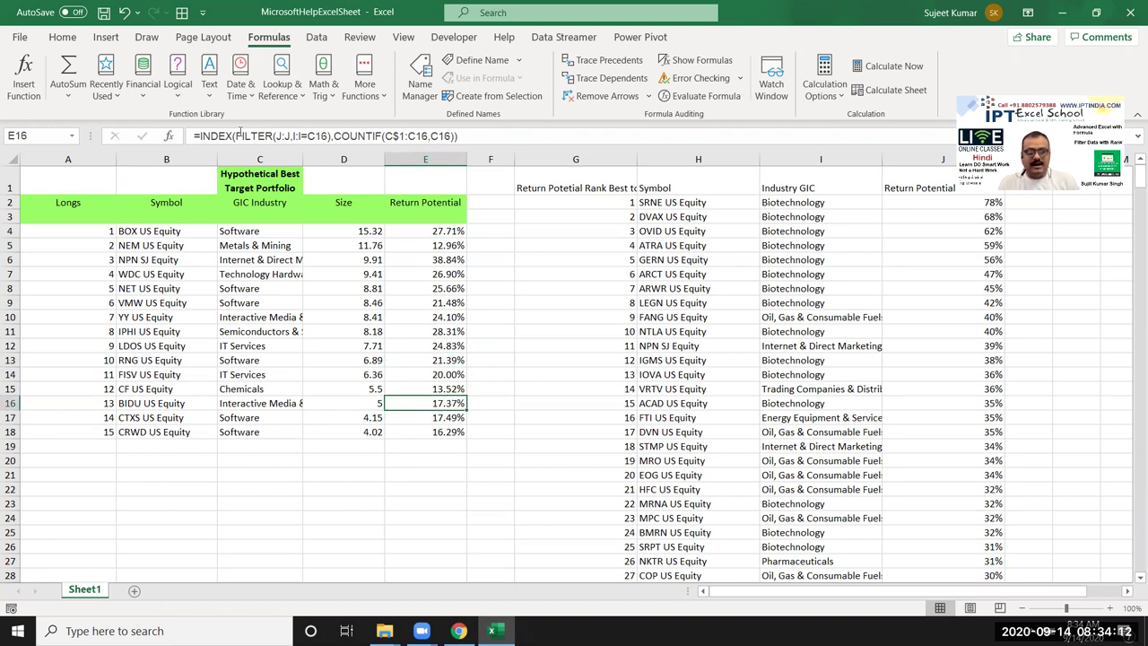
click(486, 232)
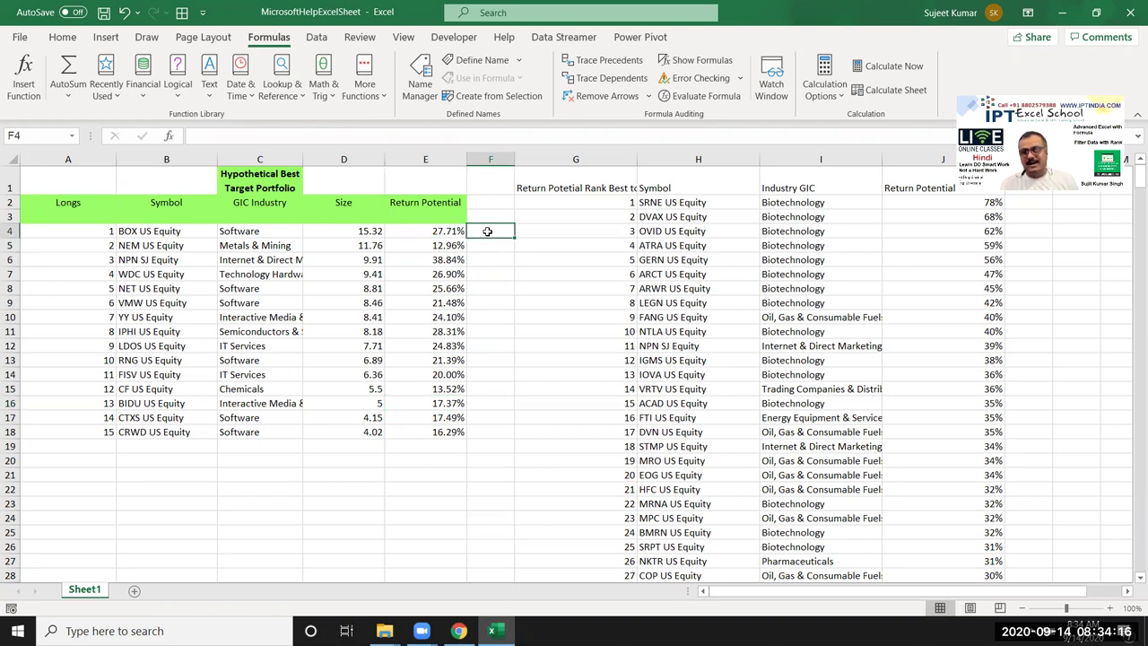
Start F4's formula as =INDEX(FILTER(I1:J506,I1:I506=C4 using the arrow keys to point at ranges.
text(=)
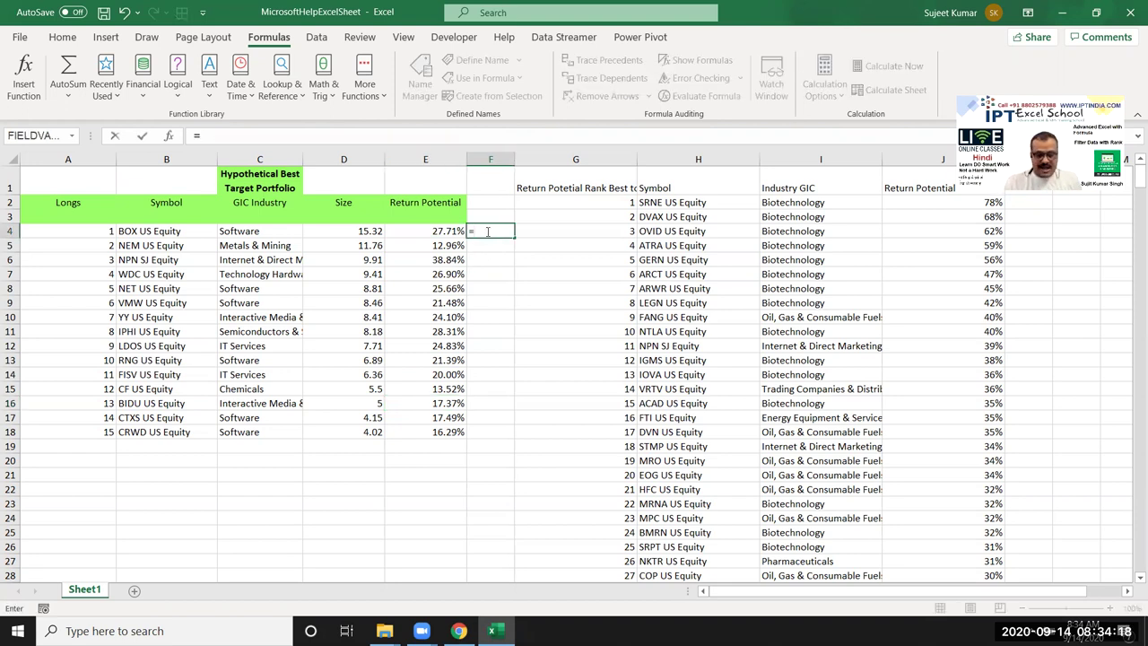
text(IN)
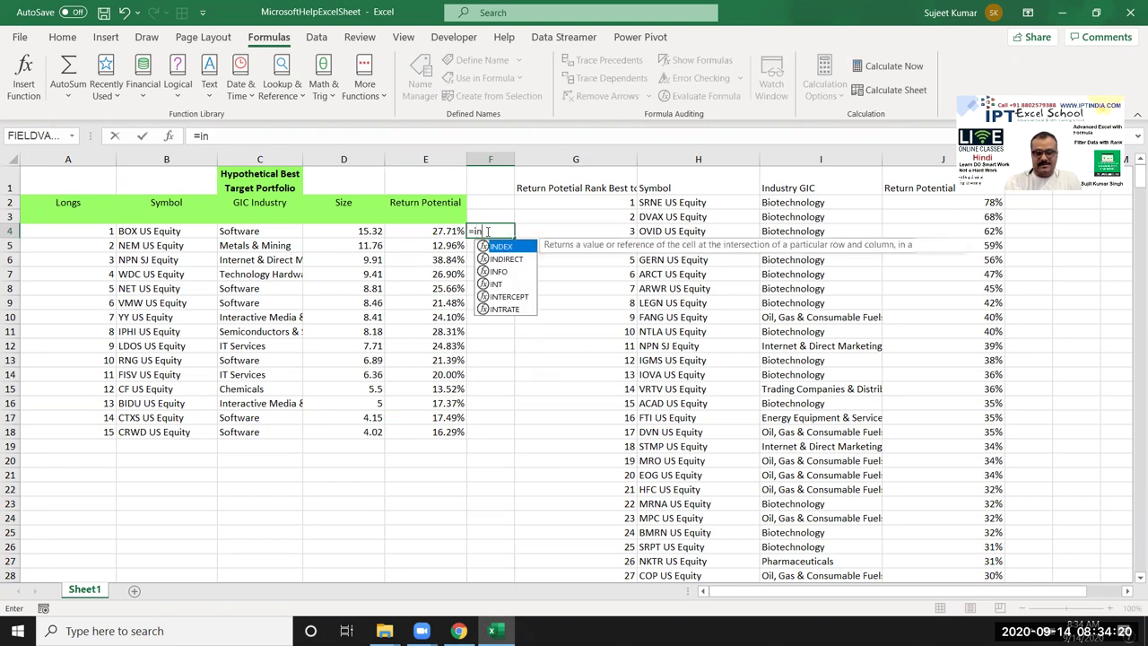
text(D)
key(Tab)
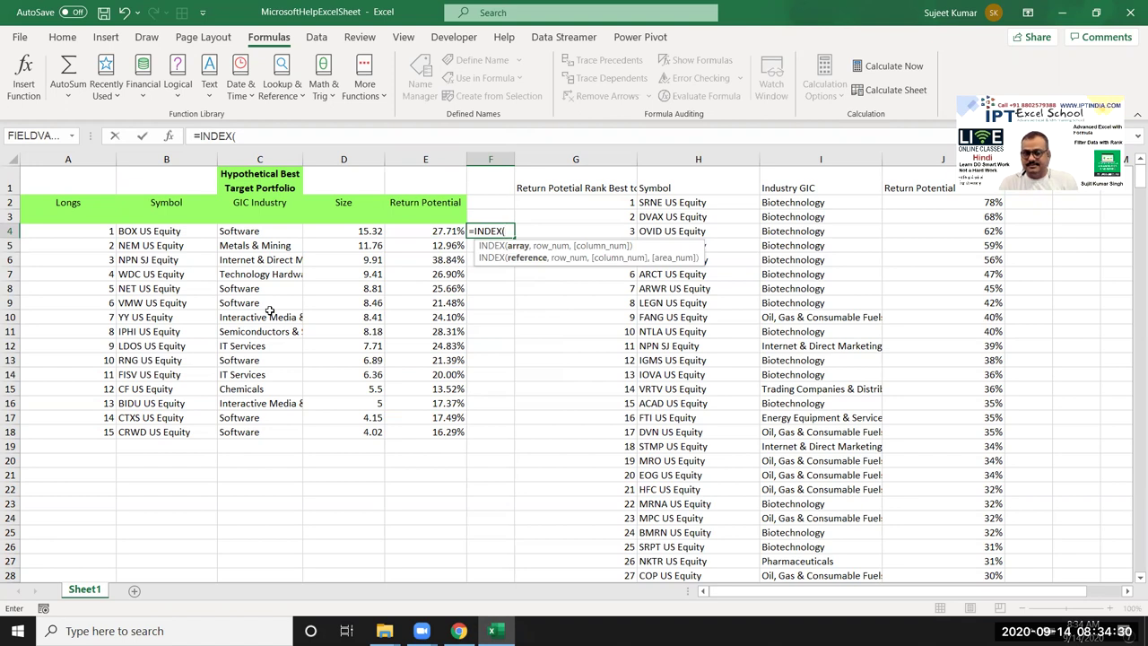
text(fil)
key(Tab)
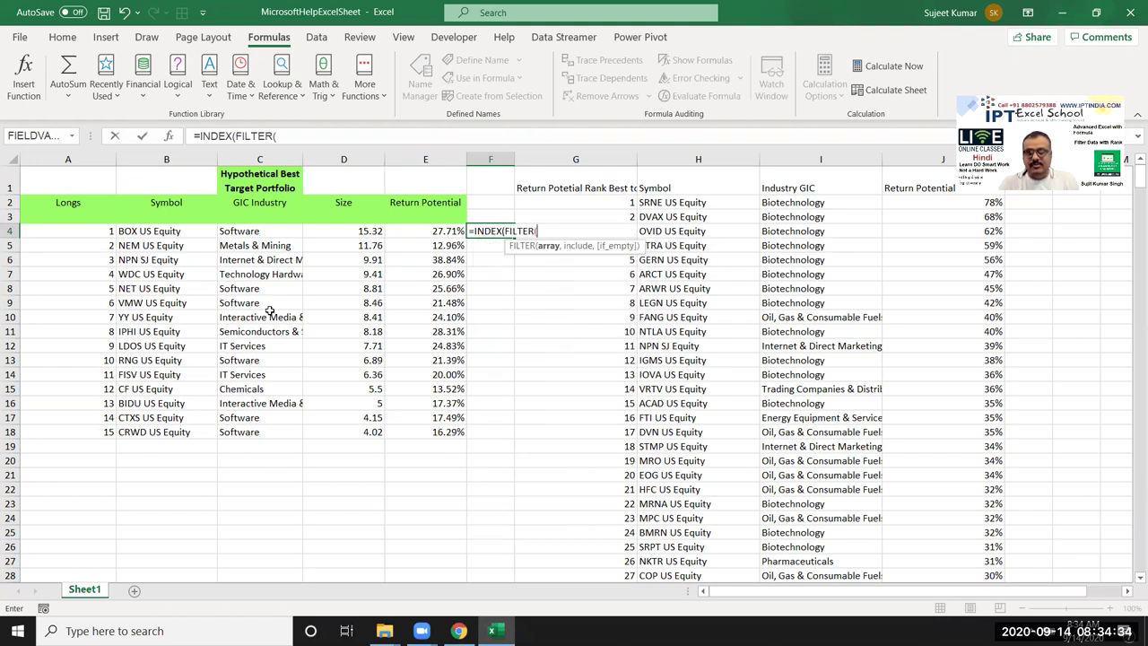
key(Up)
key(Up)
key(Up)
key(Right)
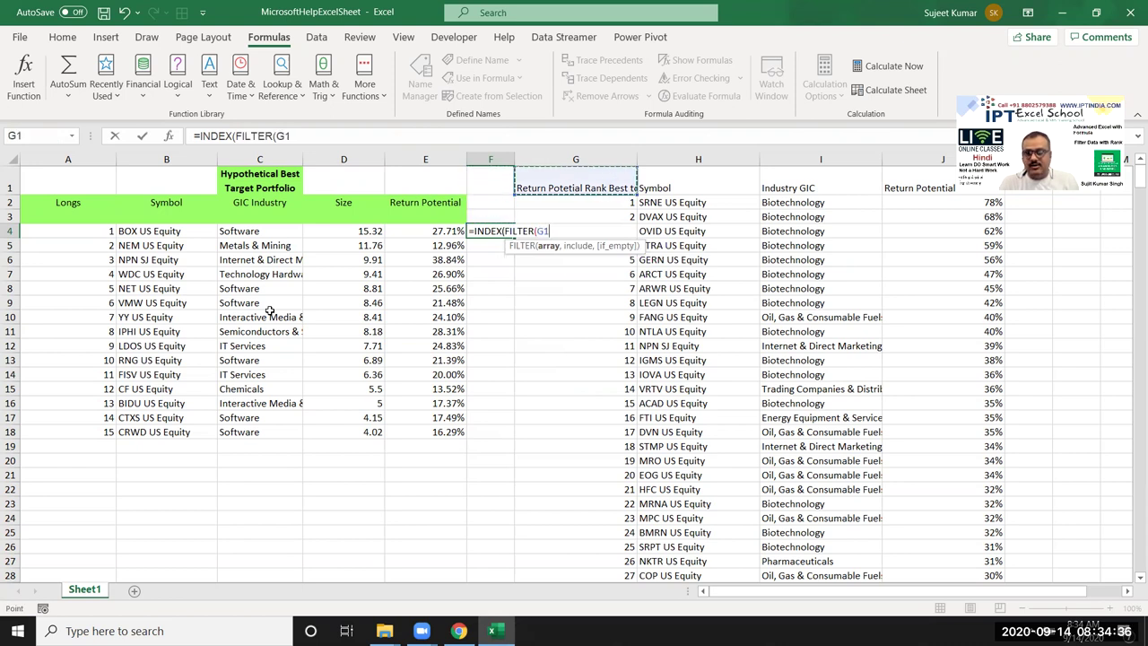
key(ctrl+shift+Right)
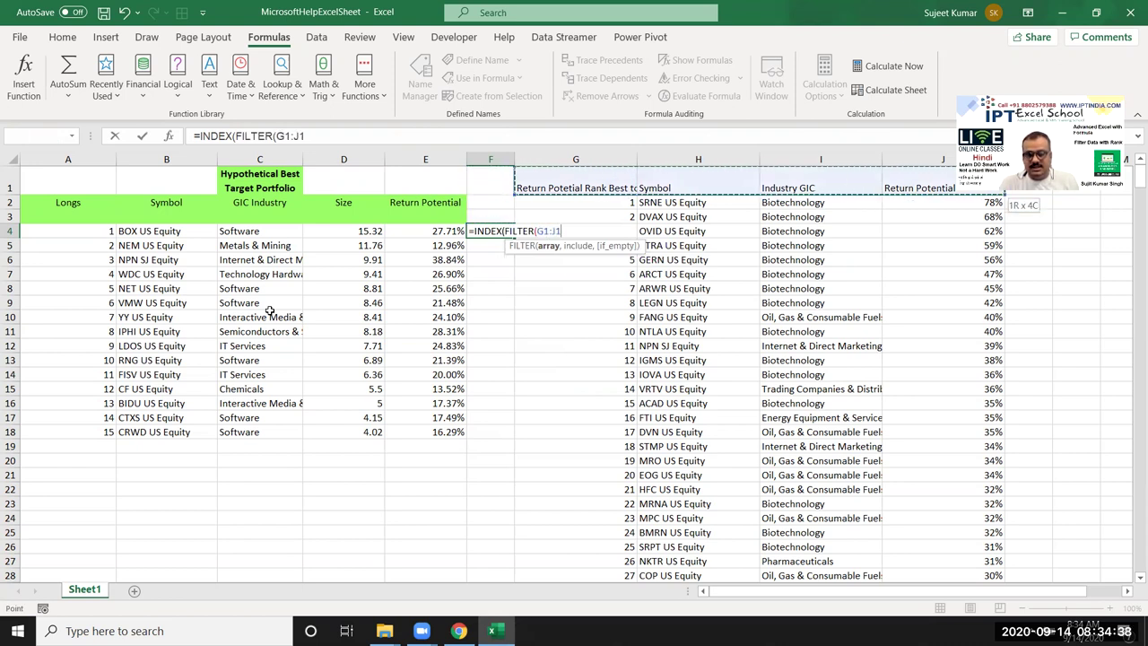
key(Right)
key(Right)
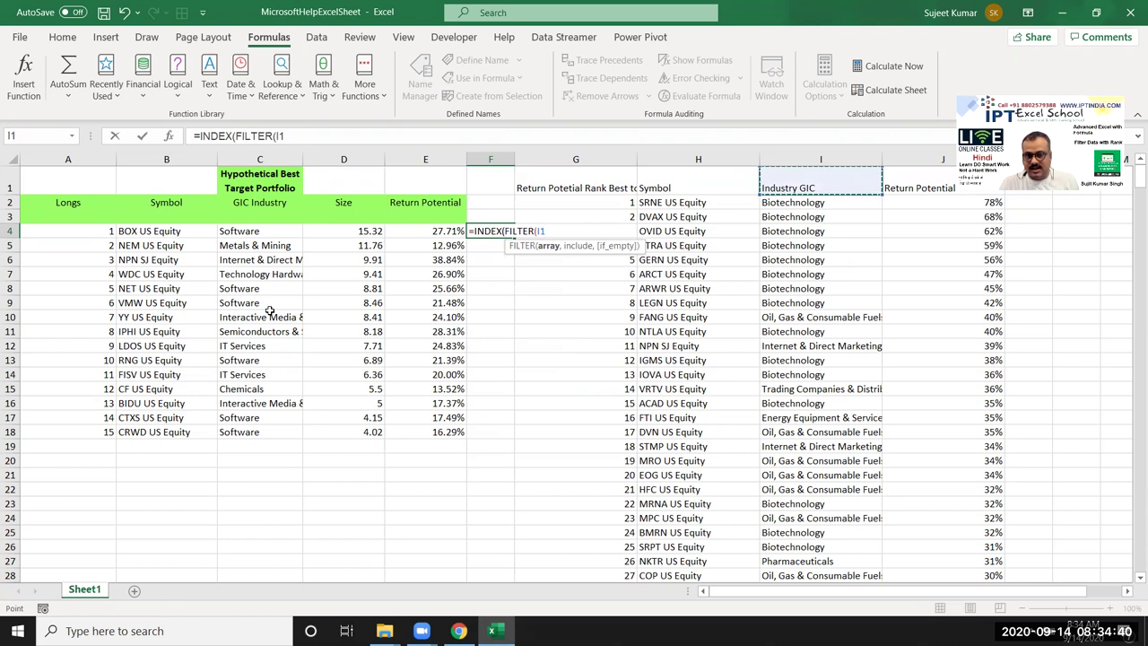
key(shift+Right)
key(ctrl+shift+Down)
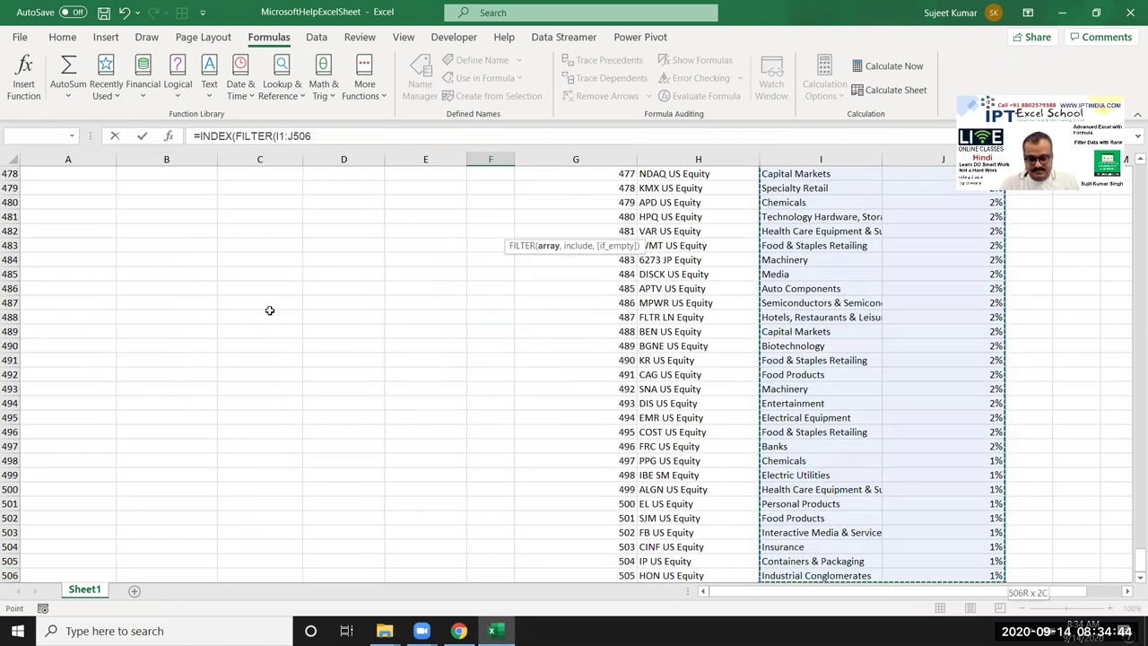
text(,)
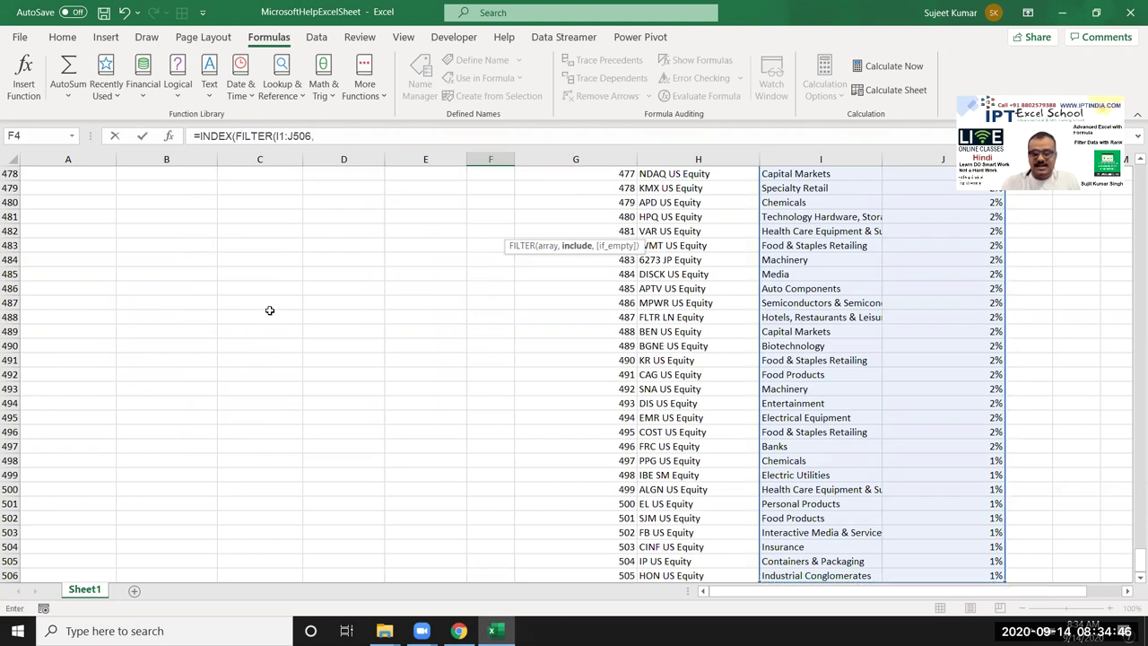
key(Up)
key(Up)
key(Up)
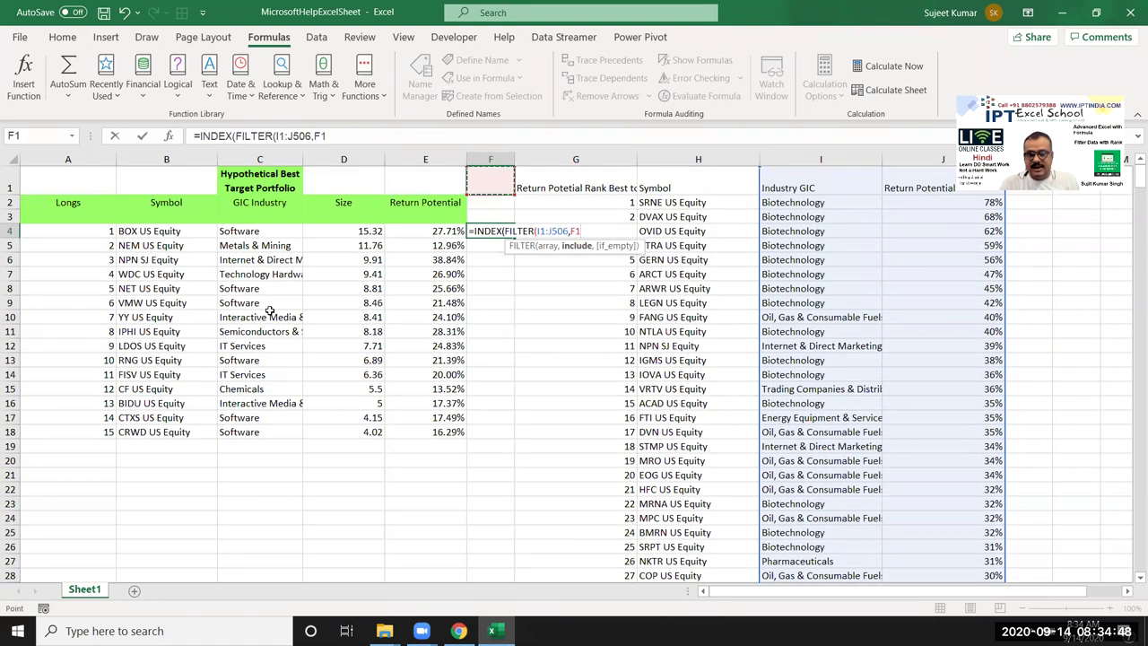
key(Right)
key(Right)
key(Right)
key(ctrl+shift+Down)
text(=)
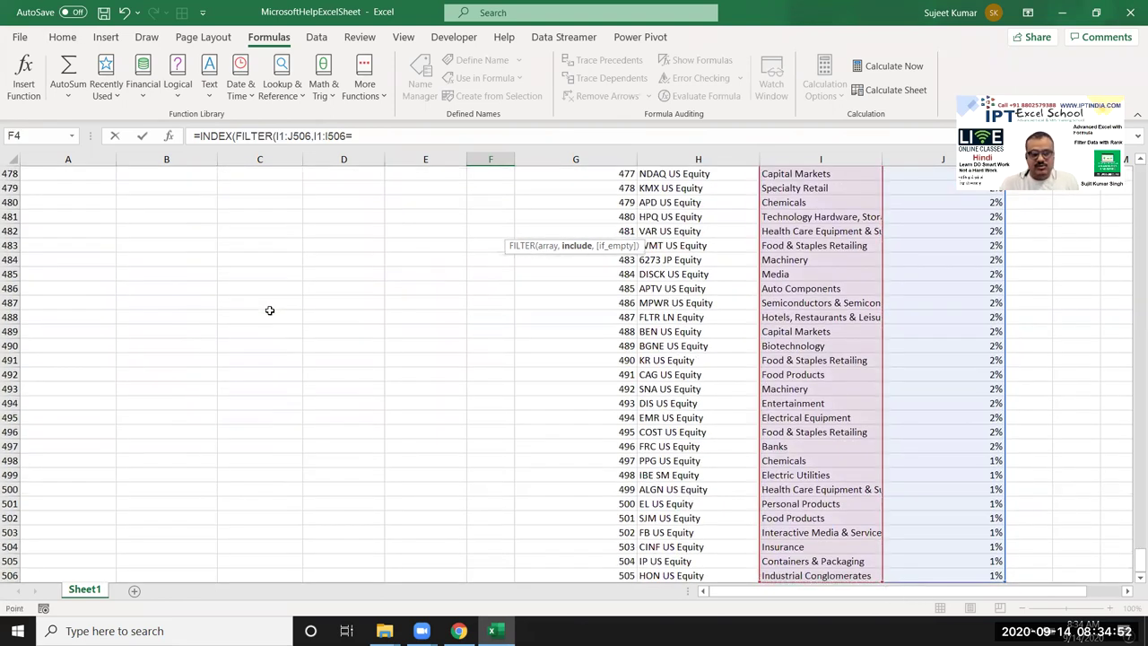
key(Up)
key(Left)
key(Left)
key(Left)
key(Down)
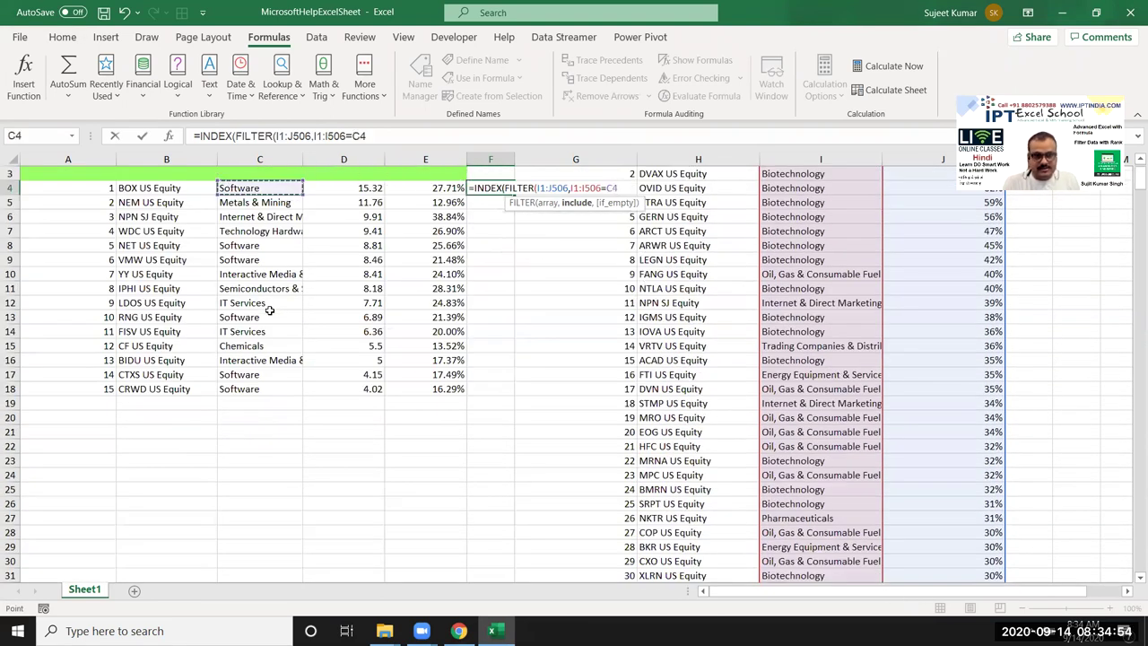
Finish the formula with COUNTIF($C$4:C4,C4) and commit it, producing #SPILL!
text())
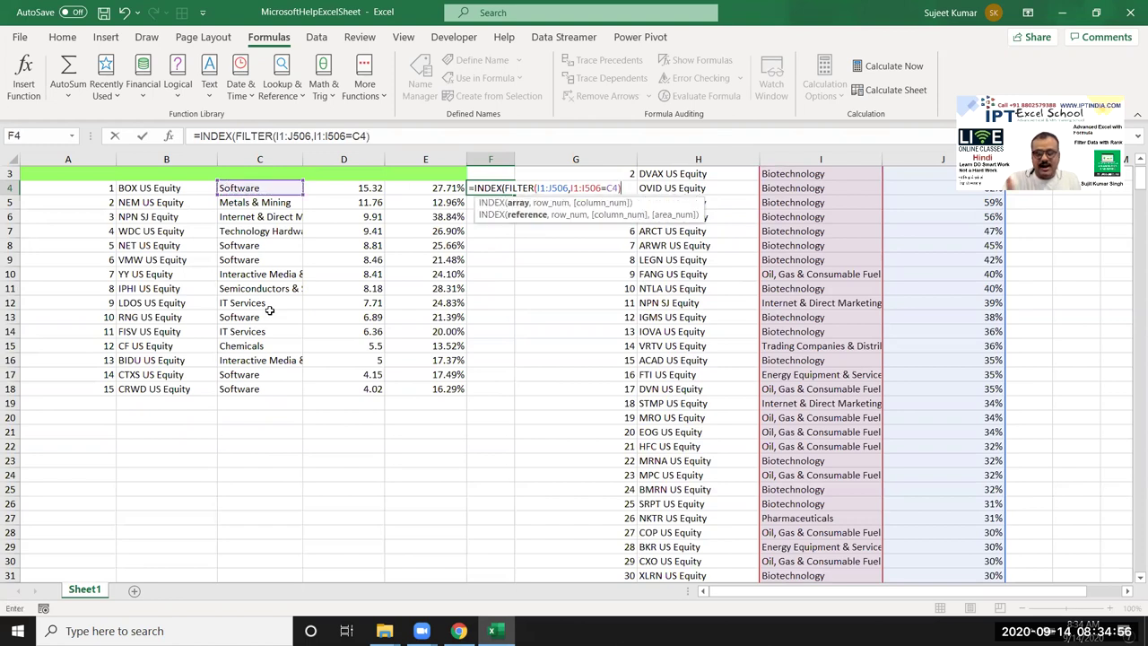
text(,)
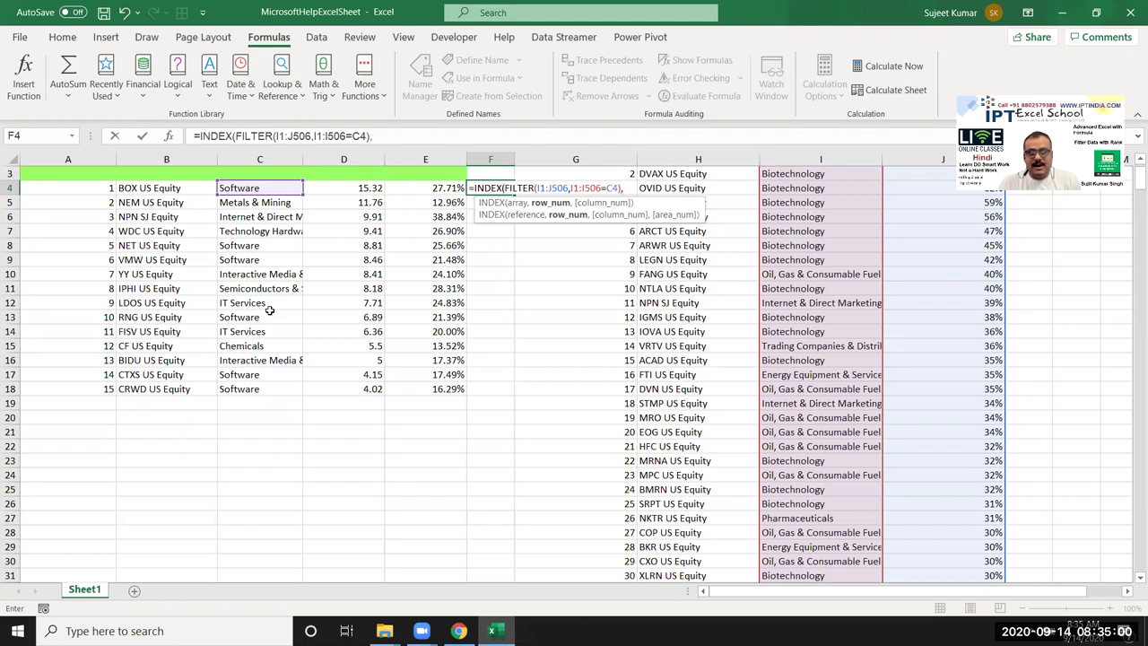
text(c)
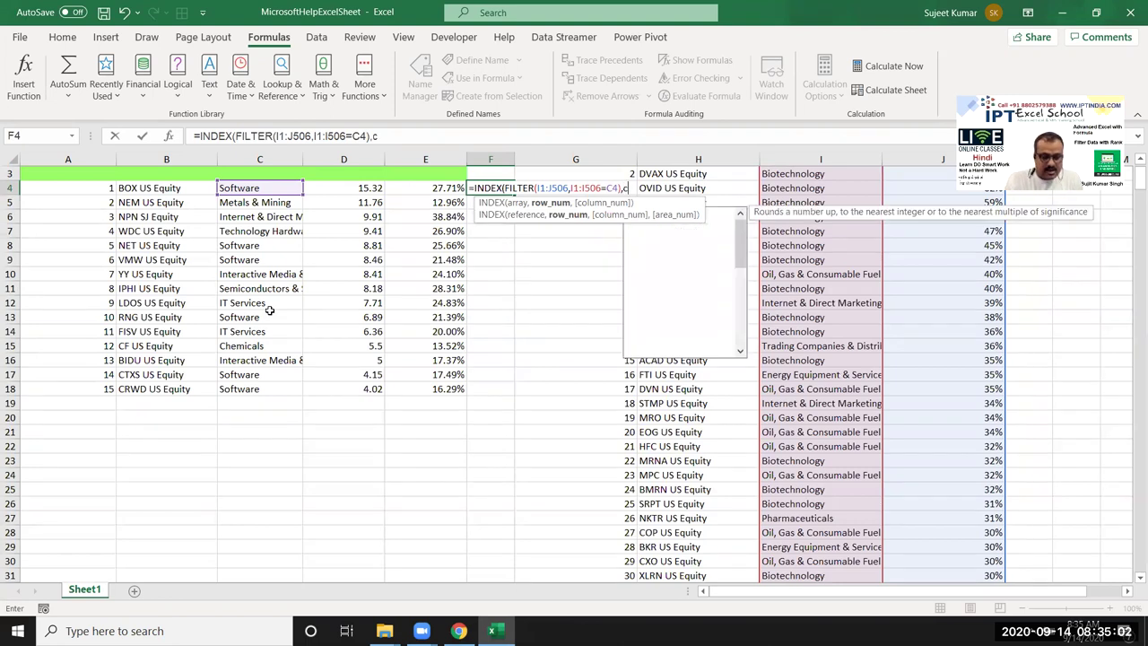
text(ou)
key(Down)
key(Down)
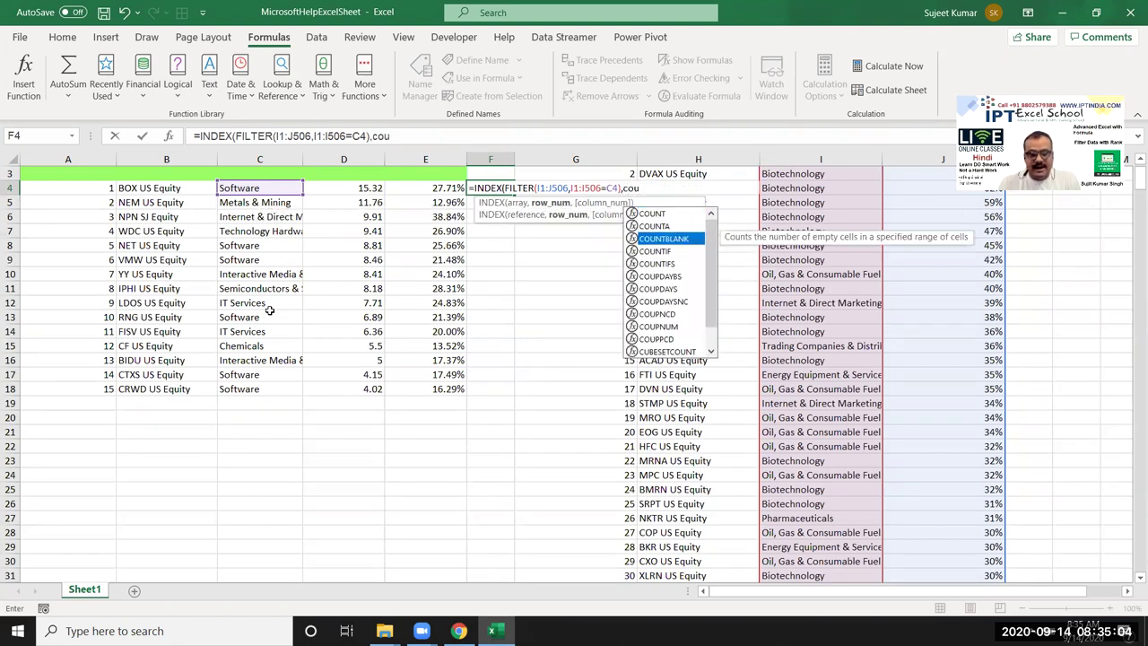
key(Down)
key(Tab)
key(Left)
key(Left)
key(Left)
text(:C4,)
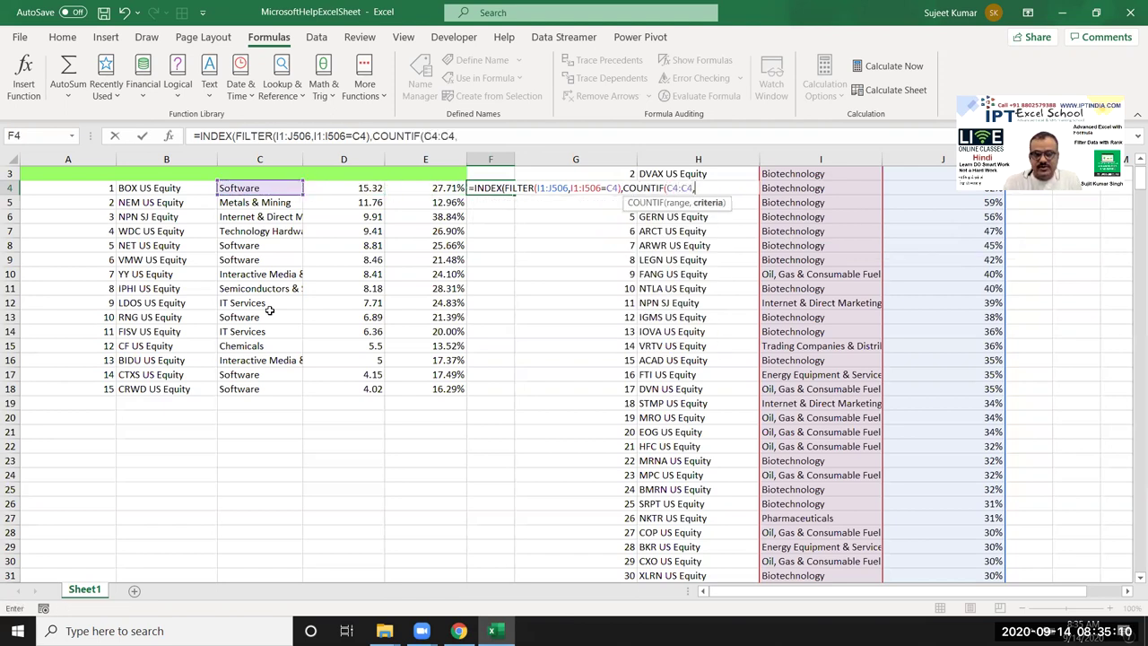
click(240, 188)
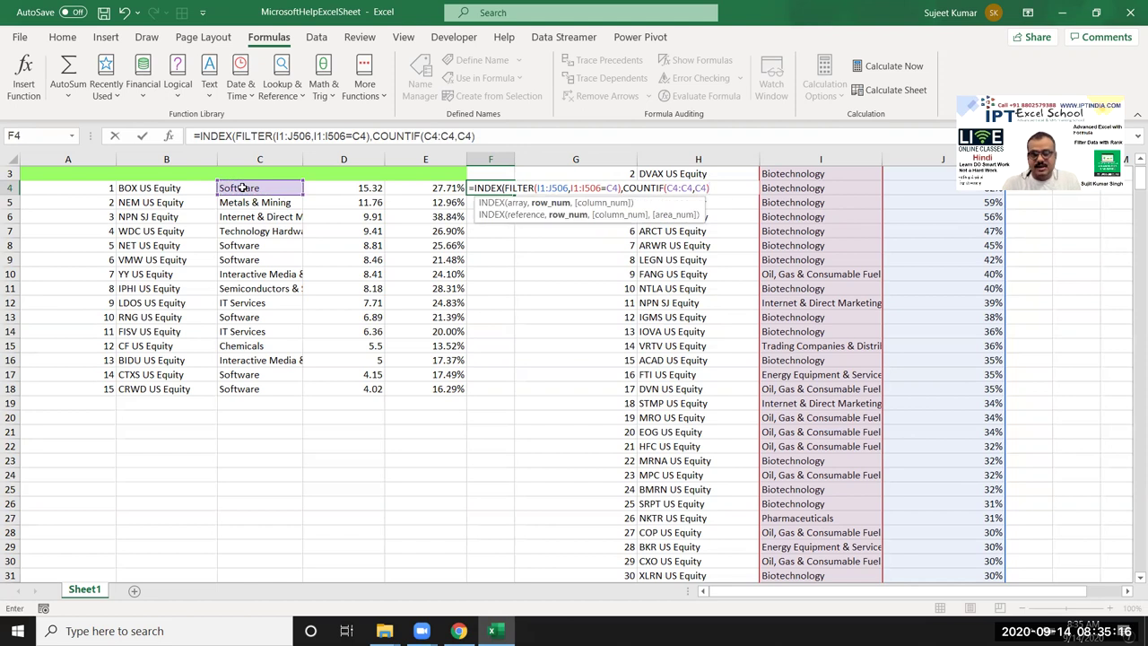
click(677, 187)
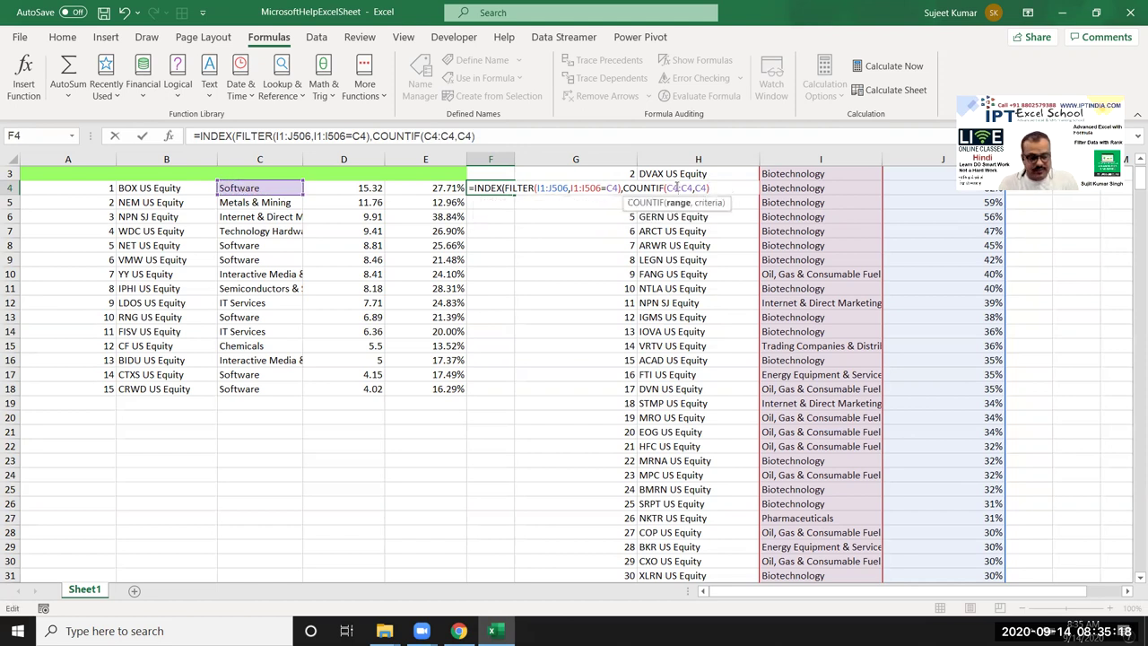
key(F4)
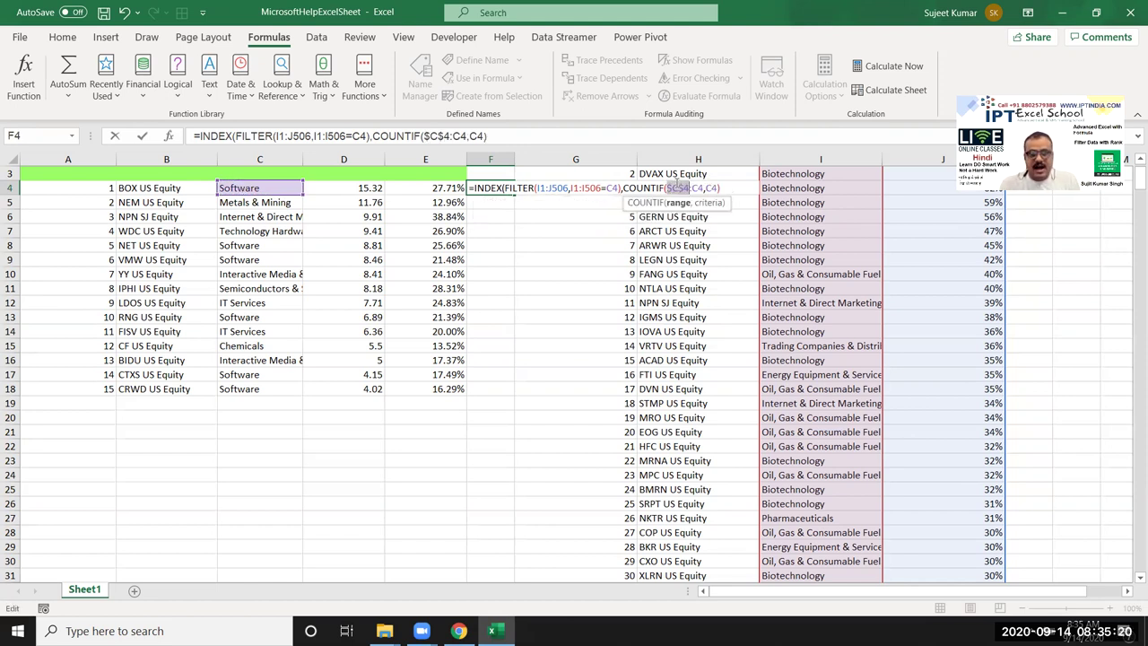
key(Return)
key(Return)
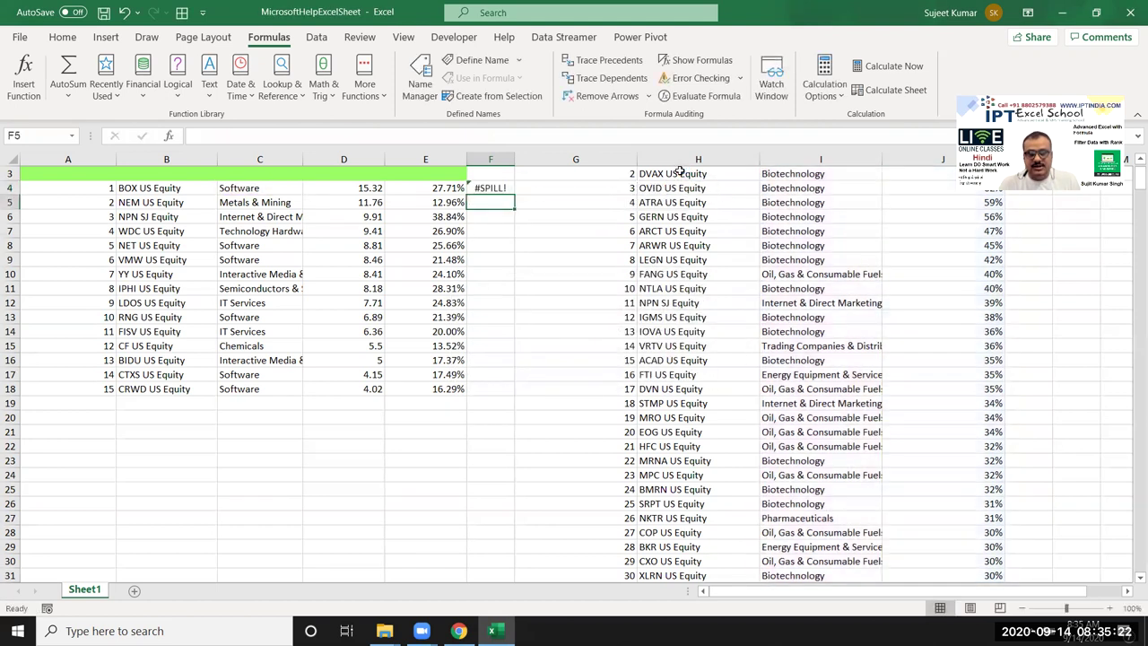
click(482, 188)
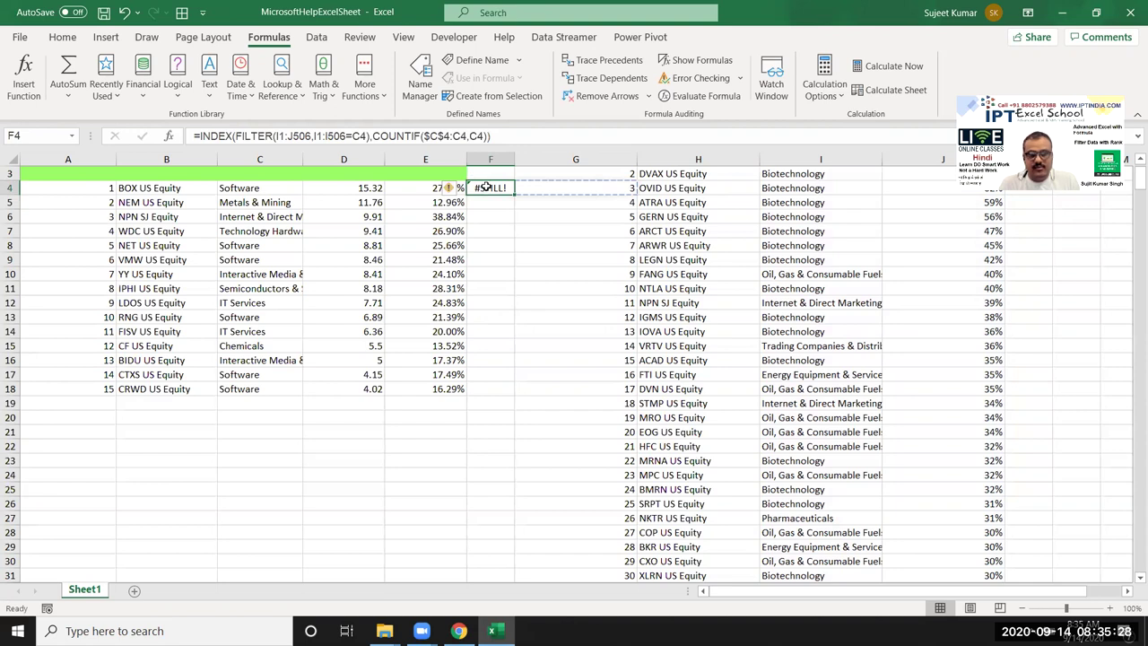
click(434, 190)
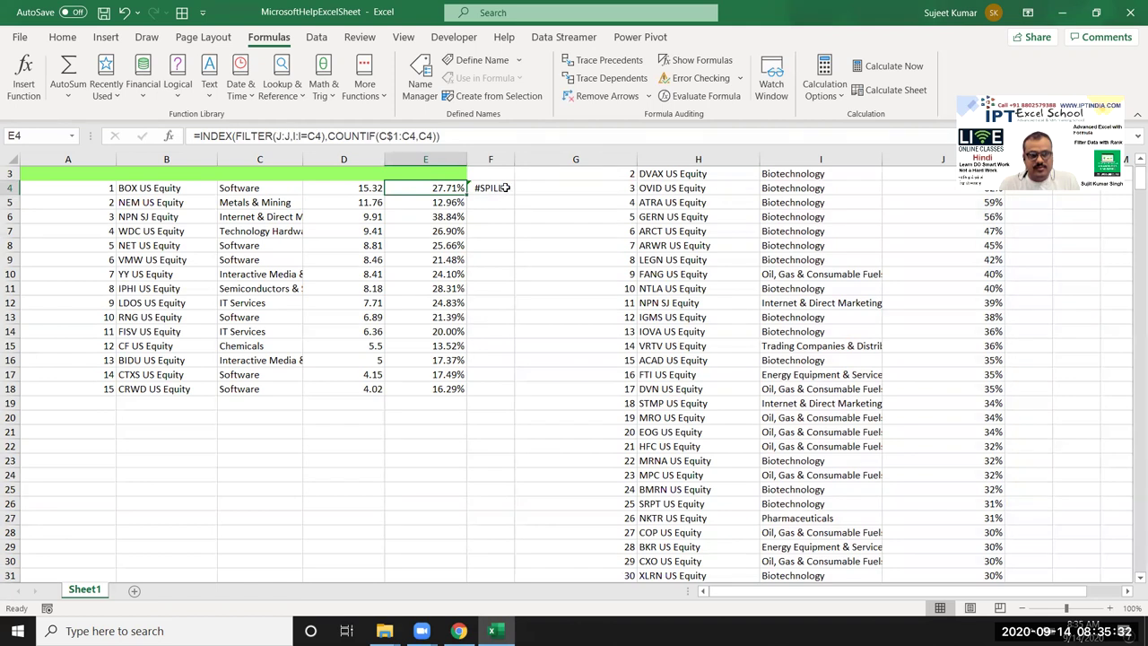
scroll(287, 186, up, 1)
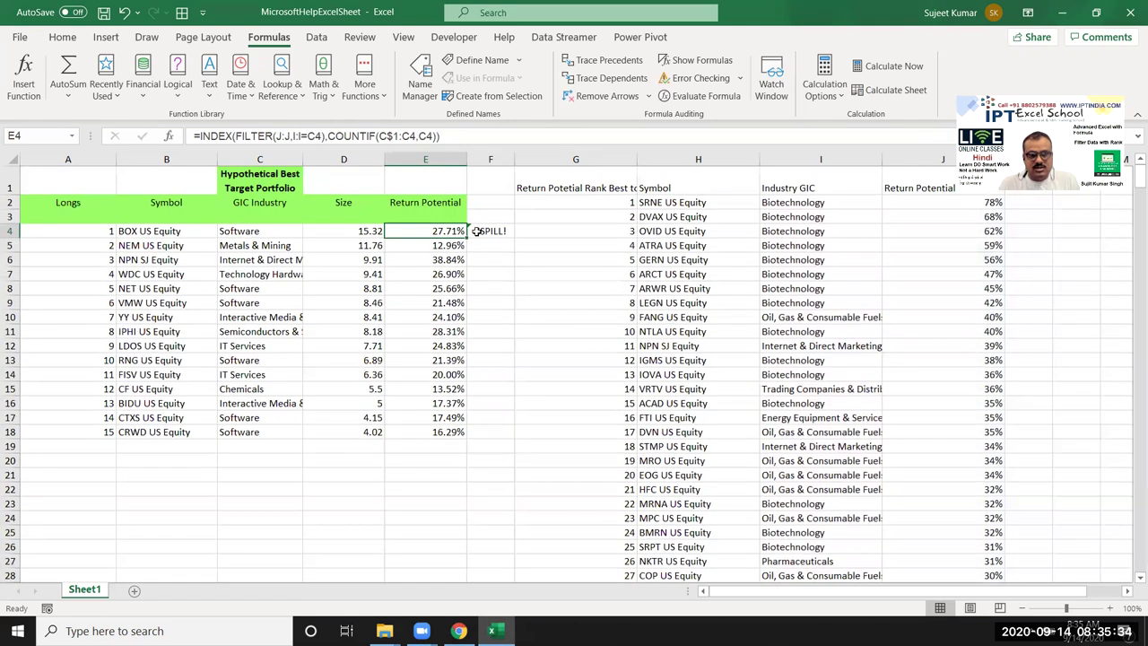
Change F4's count start to $C$1 and add INDEX column 2, returning 0.277056.
click(490, 231)
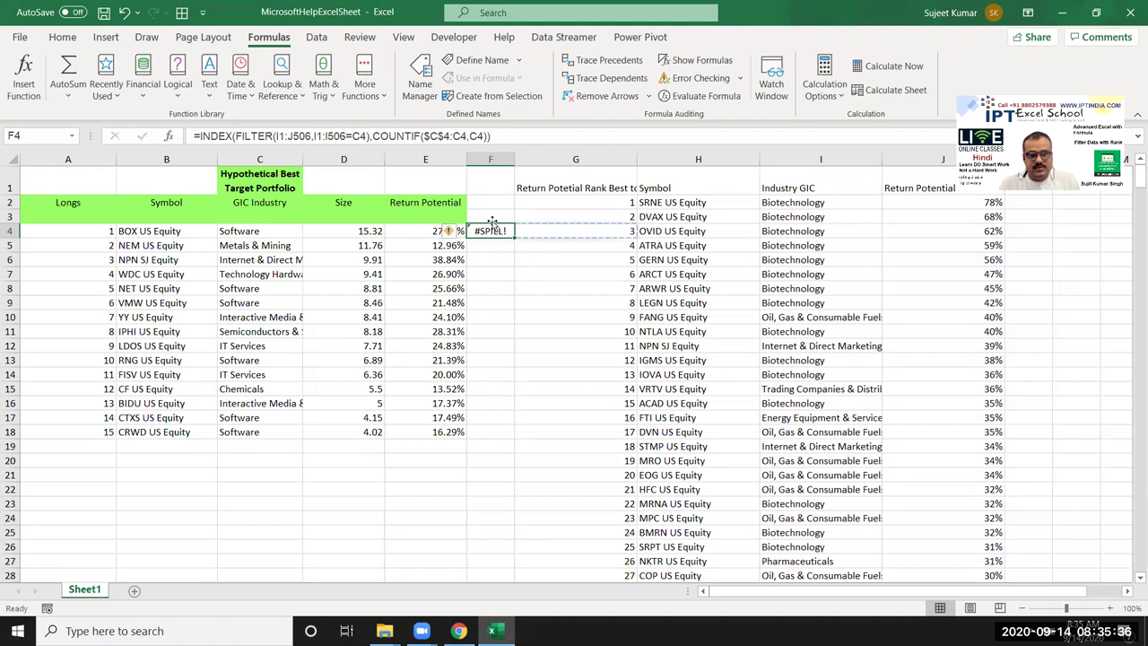
click(449, 136)
key(BackSpace)
text(1)
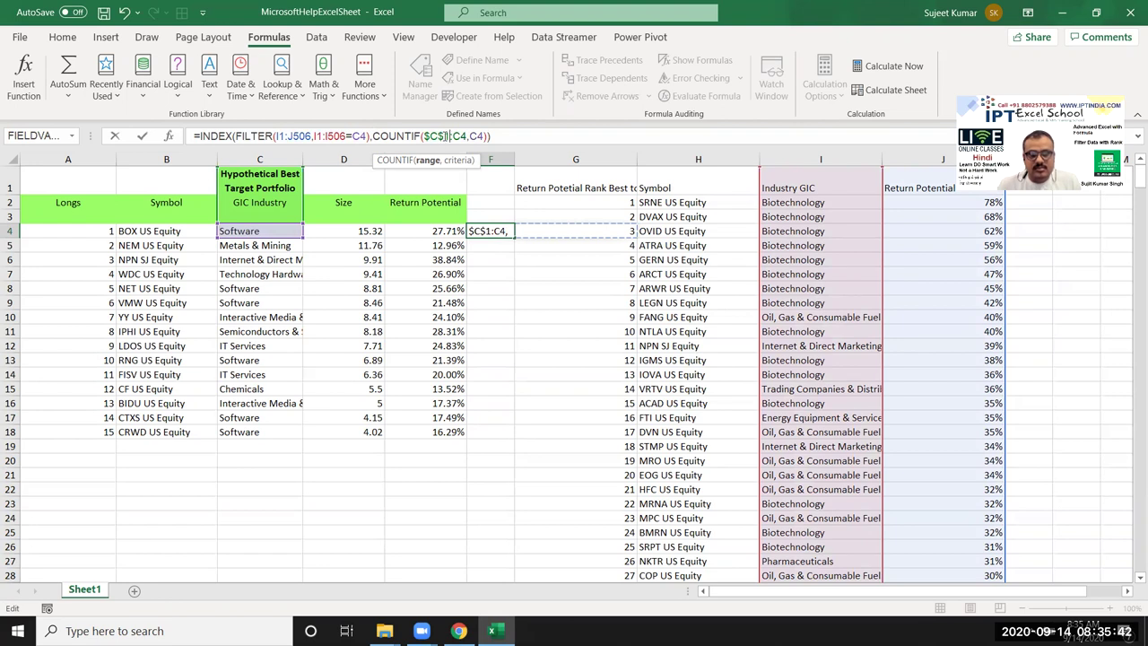
click(369, 135)
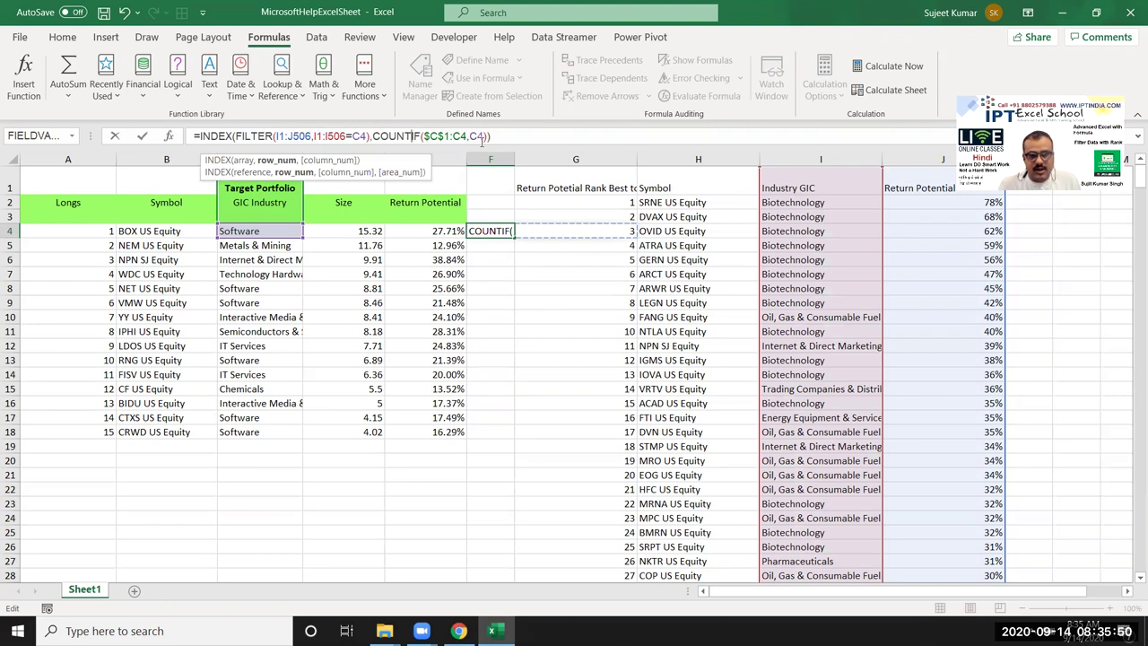
key(Left)
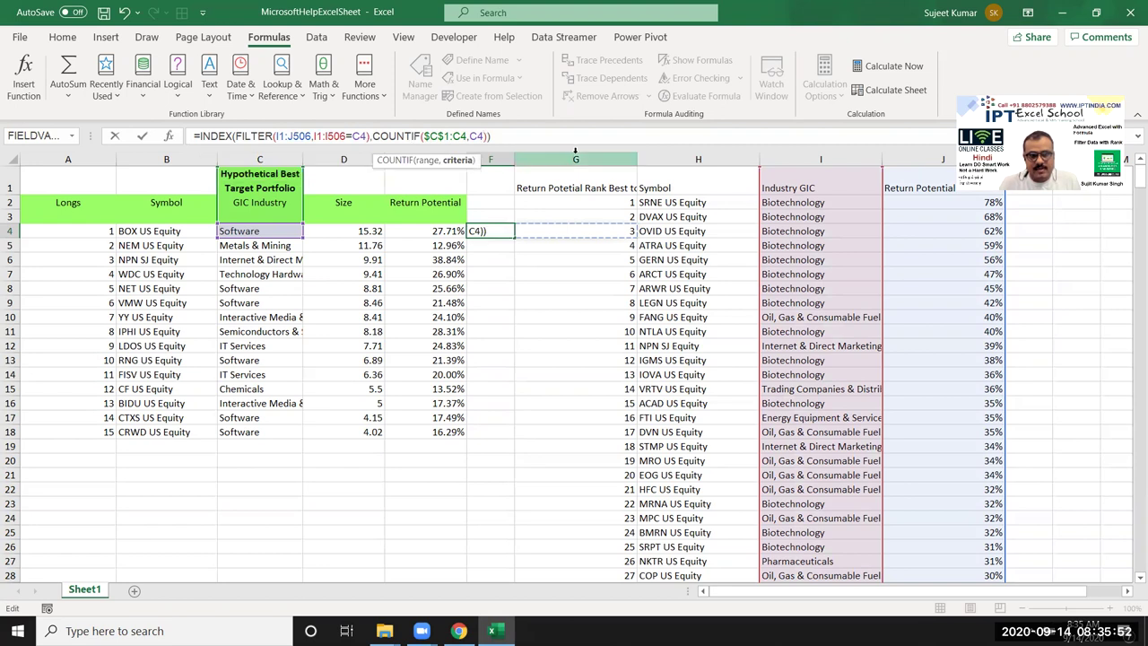
key(Right)
text(,2)
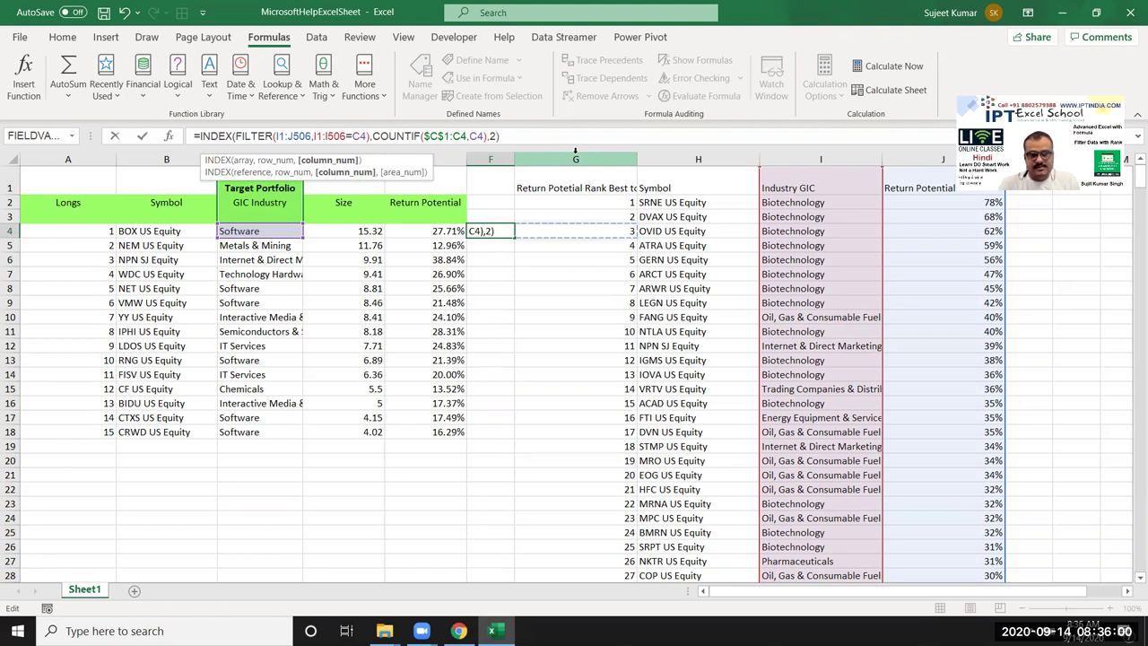
key(ctrl+Return)
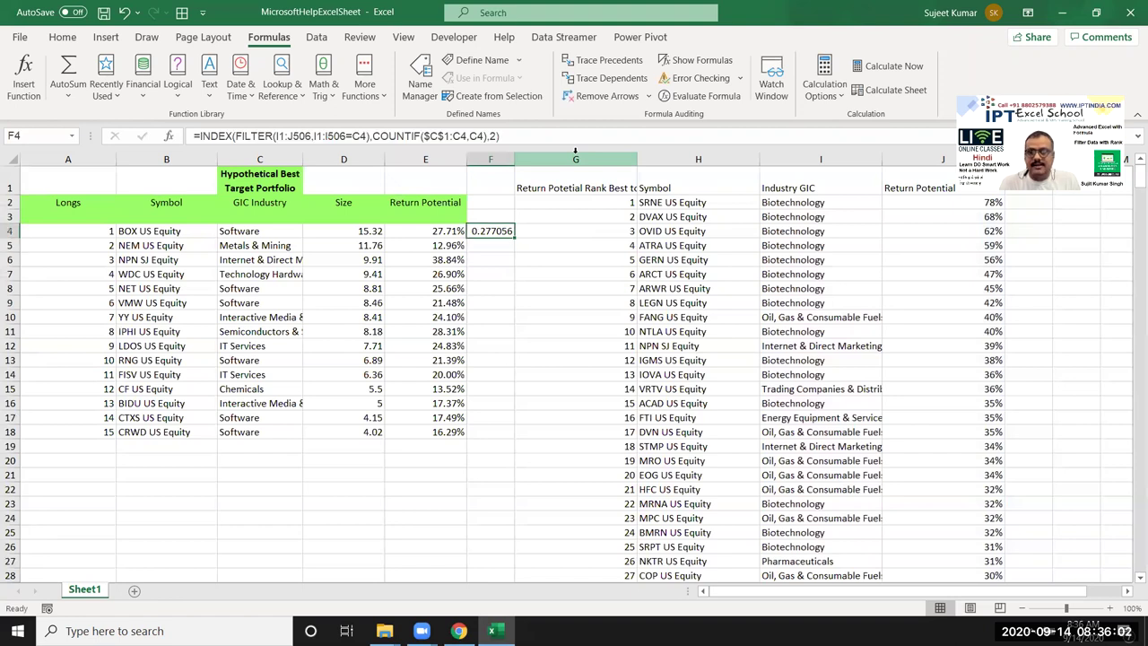
Fill F4's lookup down column F and delete the extra results below row 18.
key(Left)
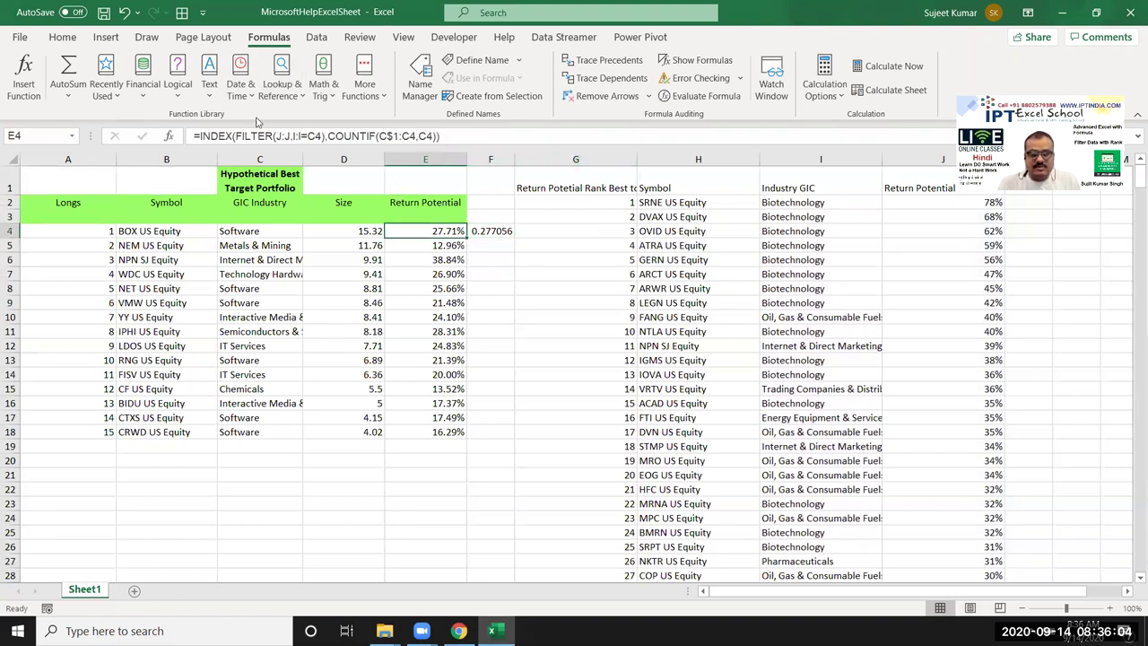
click(498, 232)
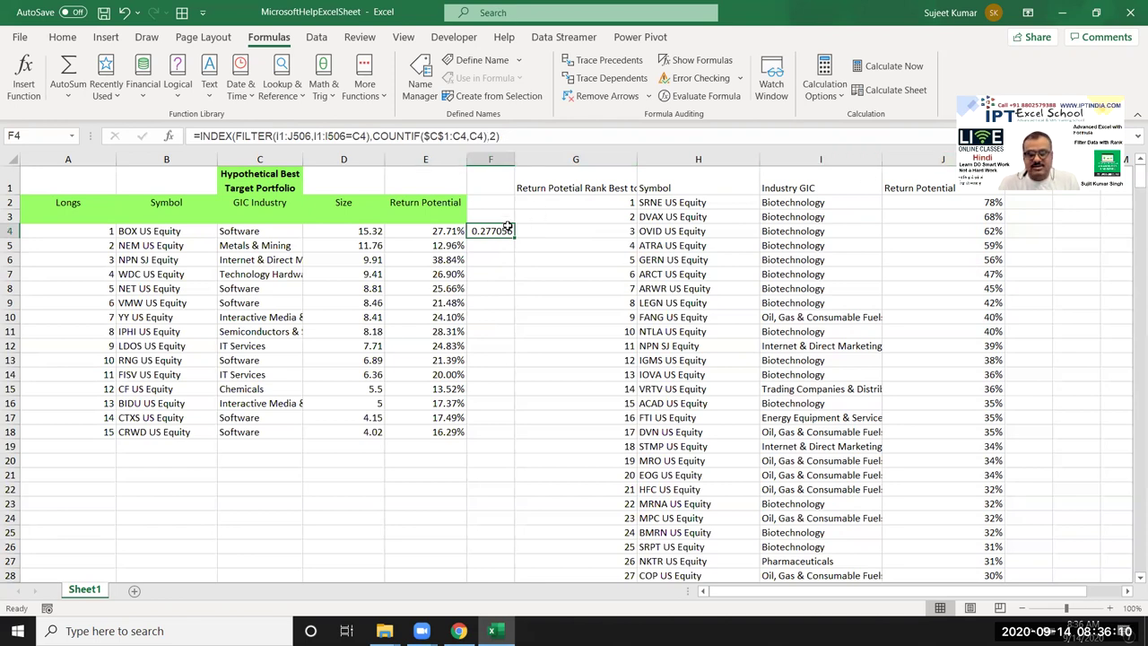
drag(514, 238, 507, 575)
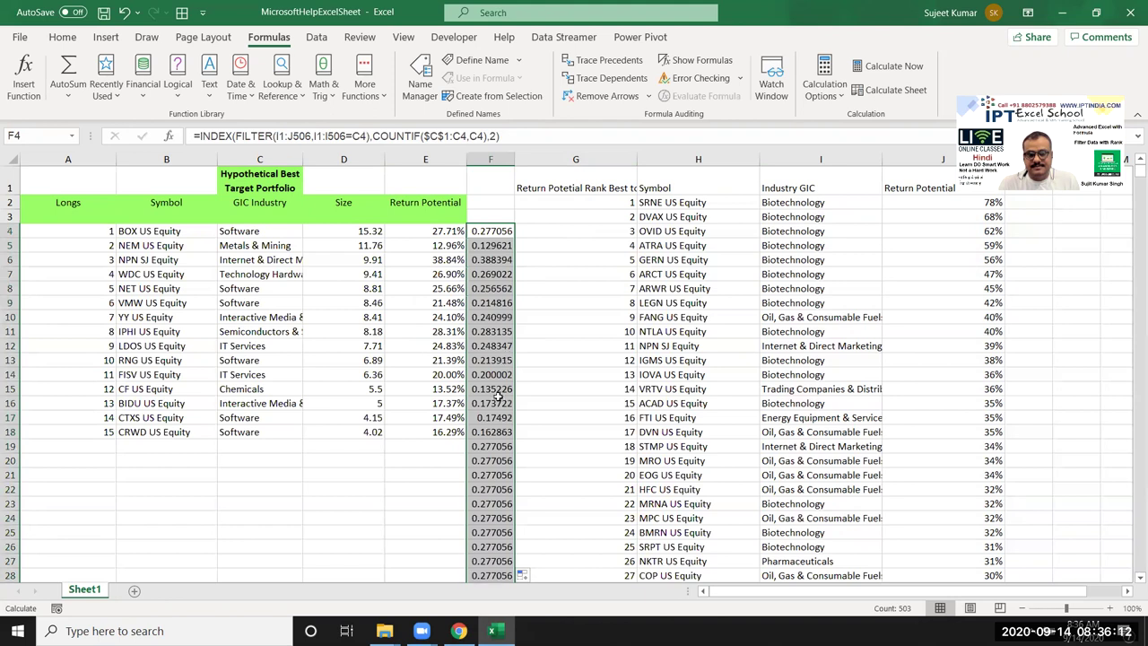
click(491, 446)
key(ctrl+shift+Down)
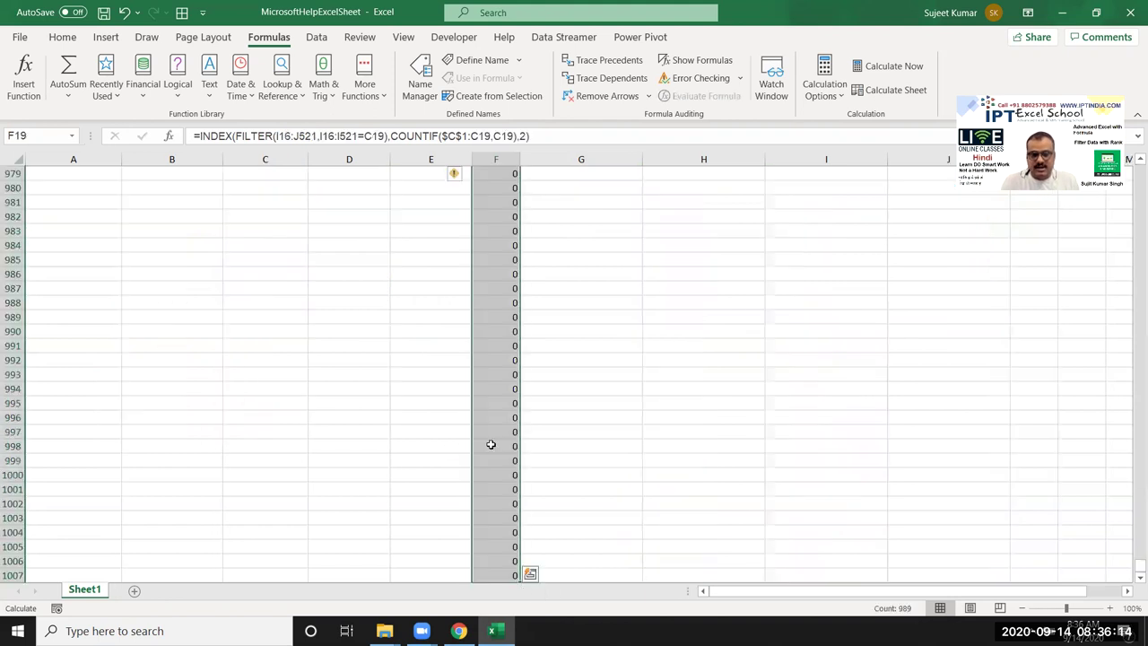
key(Delete)
key(ctrl+Up)
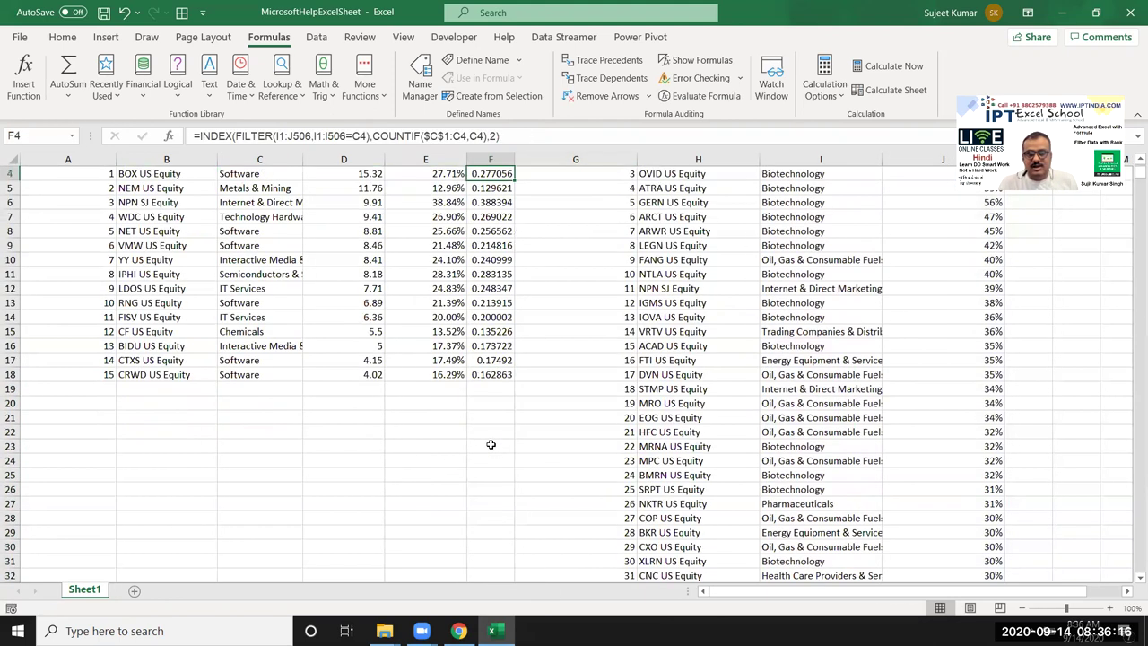
scroll(491, 444, up, 1)
key(Down)
key(Down)
key(Down)
key(Down)
key(Down)
key(shift+Up)
key(shift+Up)
key(shift+Up)
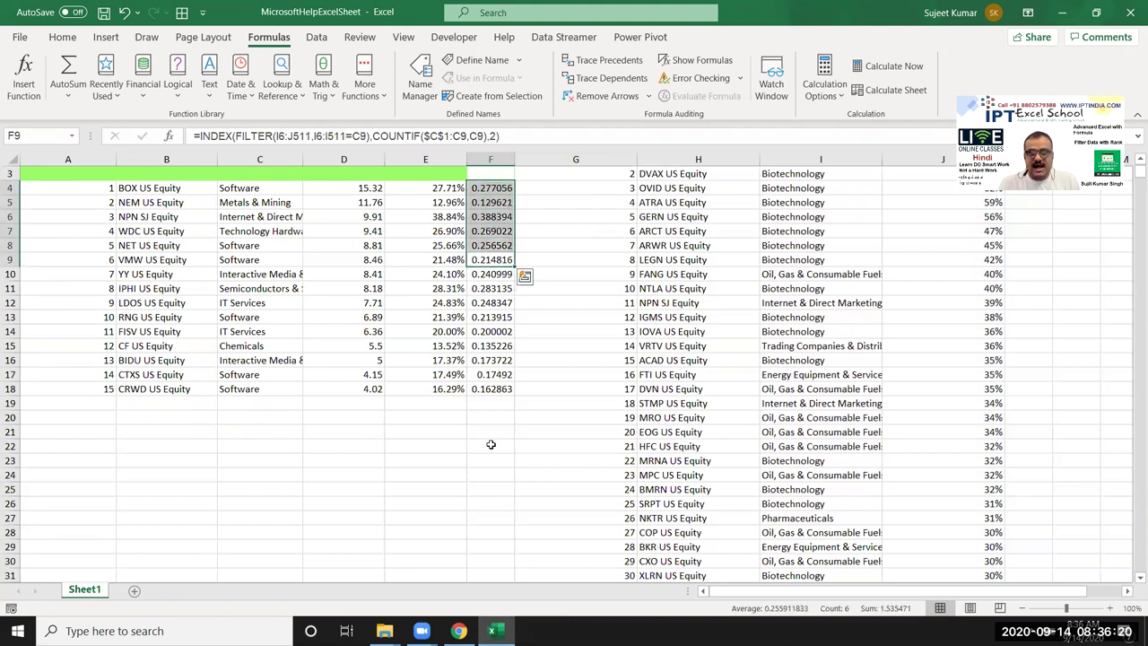
Open Evaluate Formula on E4's Return Potential formula.
key(ctrl+q)
key(Escape)
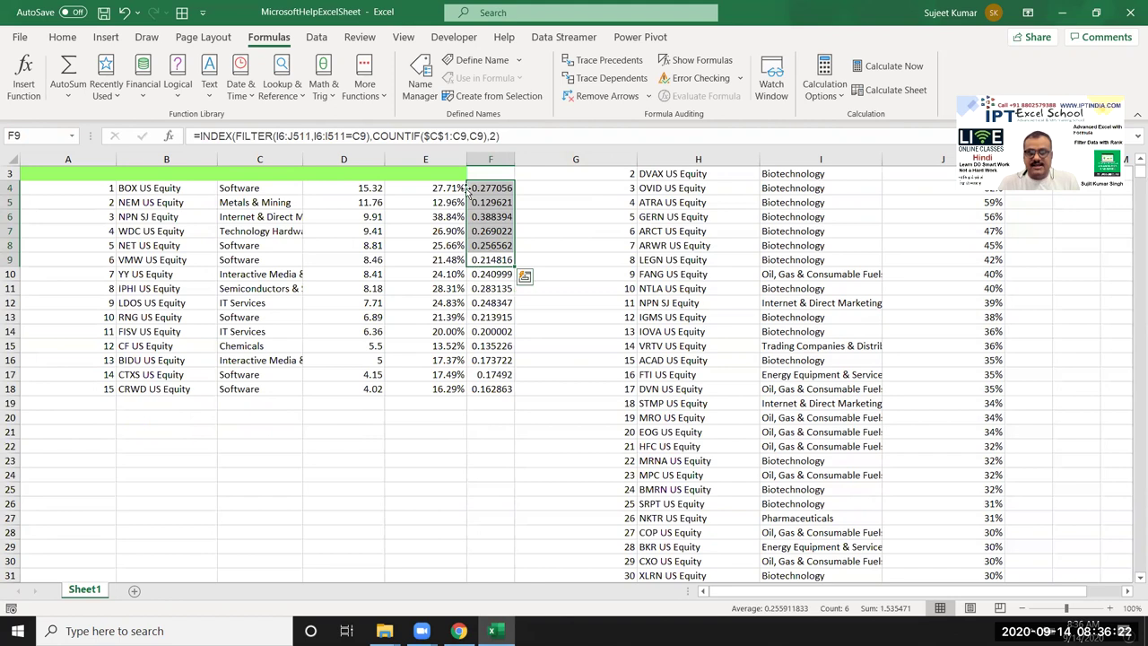
click(454, 190)
click(699, 96)
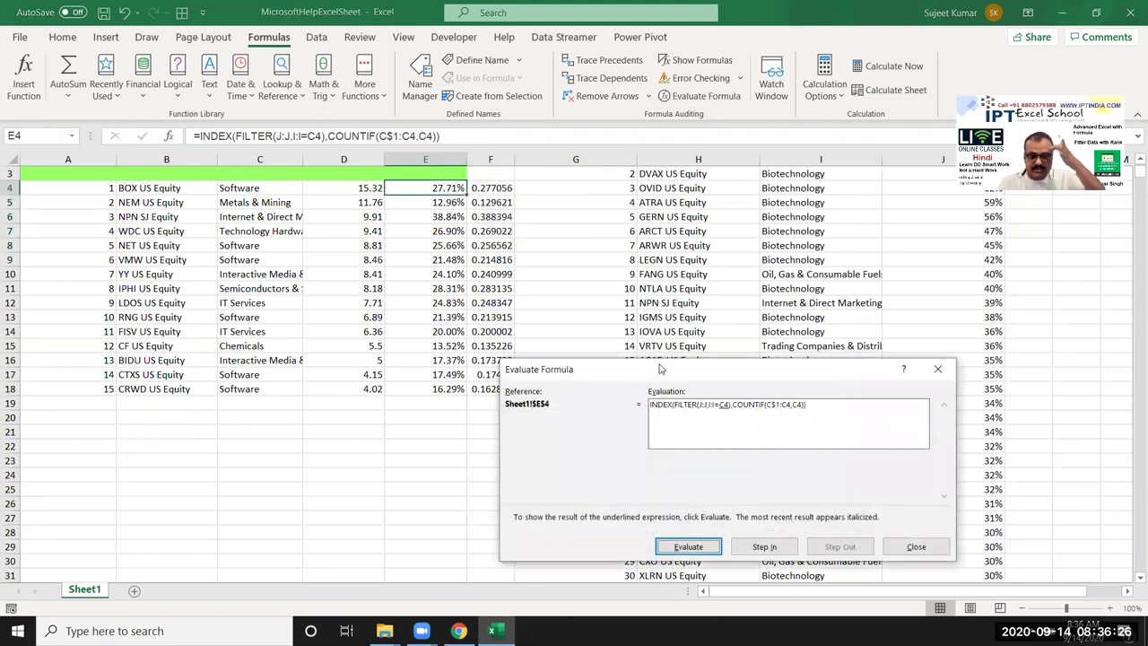
Step E4's evaluation through the industry comparison until FILTER yields the matching return values.
drag(667, 372, 473, 339)
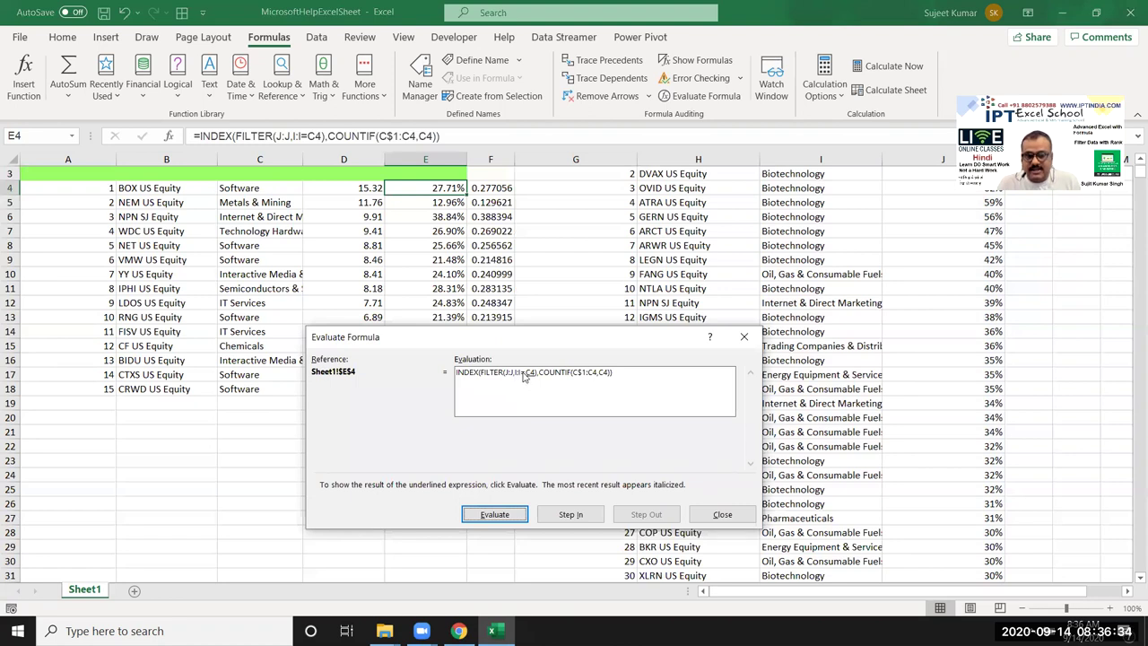
drag(536, 346, 412, 323)
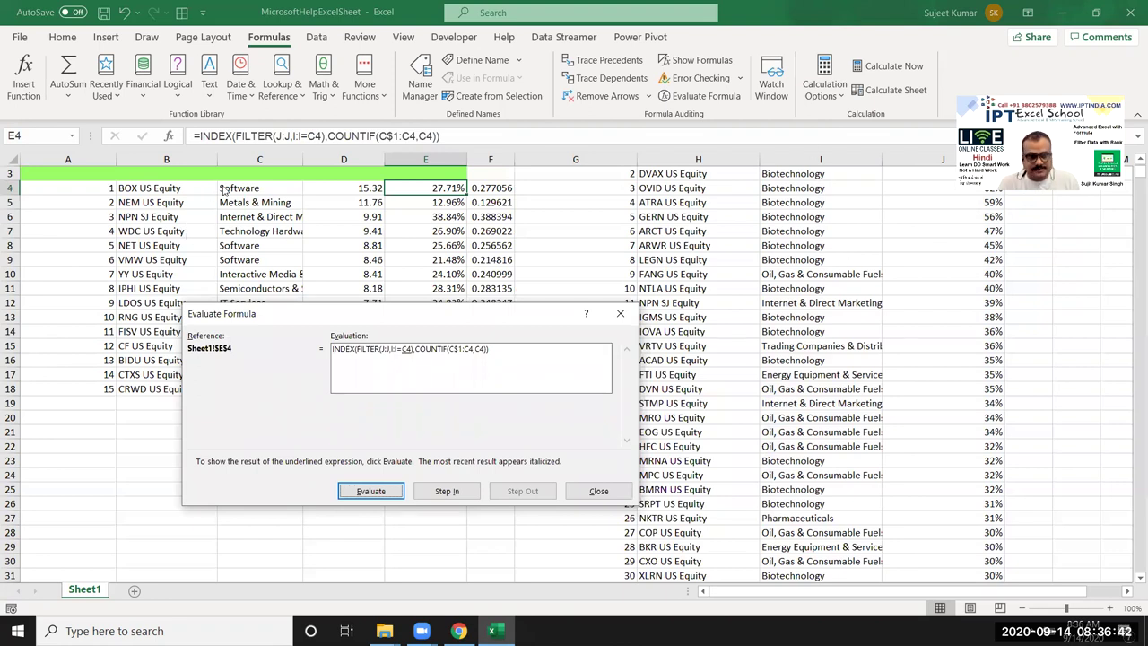
click(368, 493)
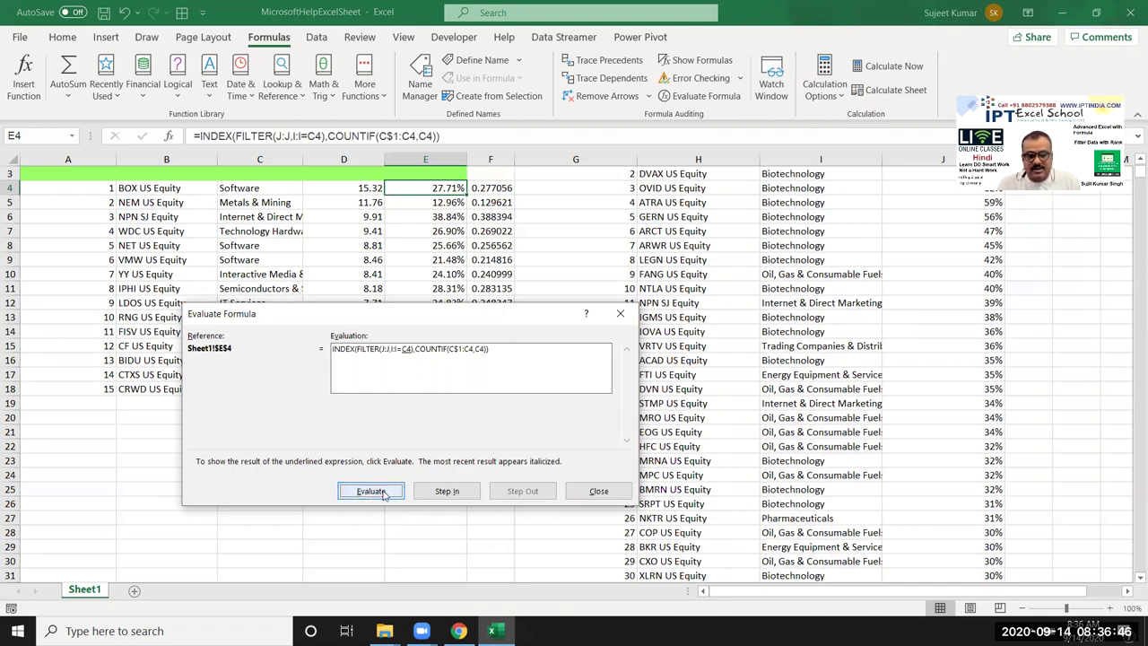
click(383, 494)
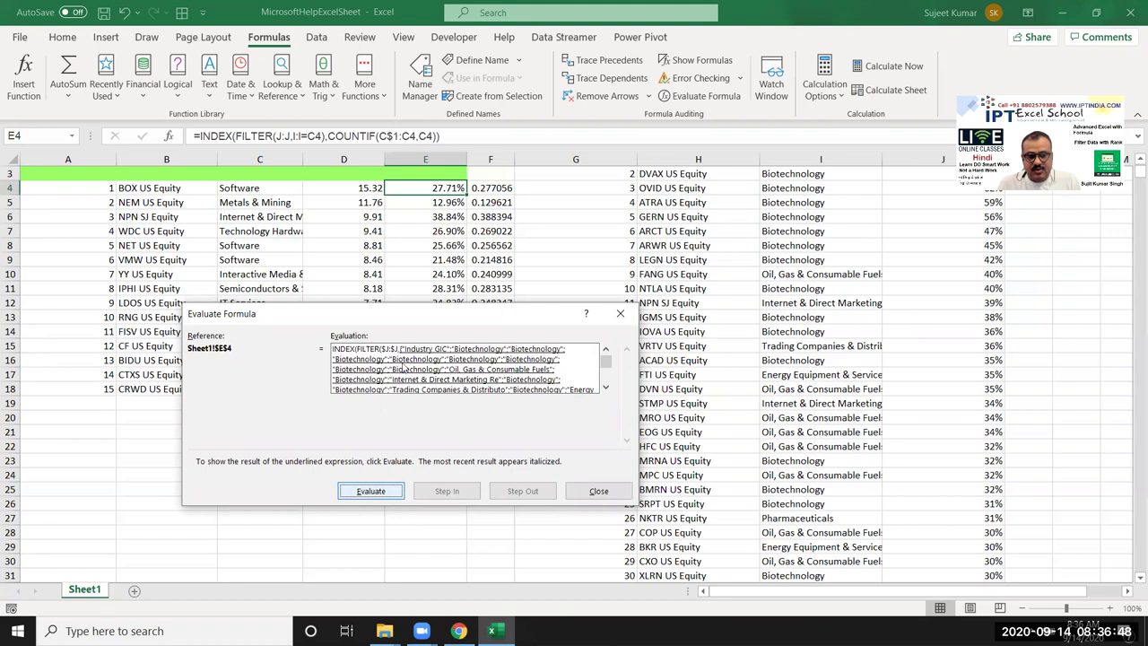
click(370, 496)
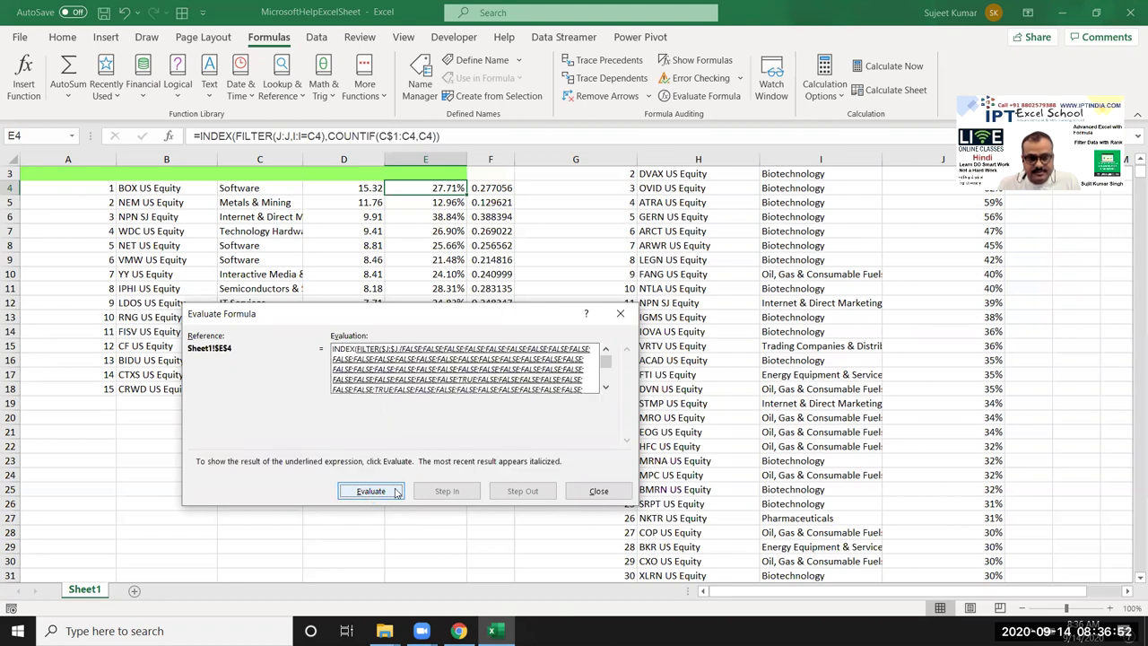
click(368, 491)
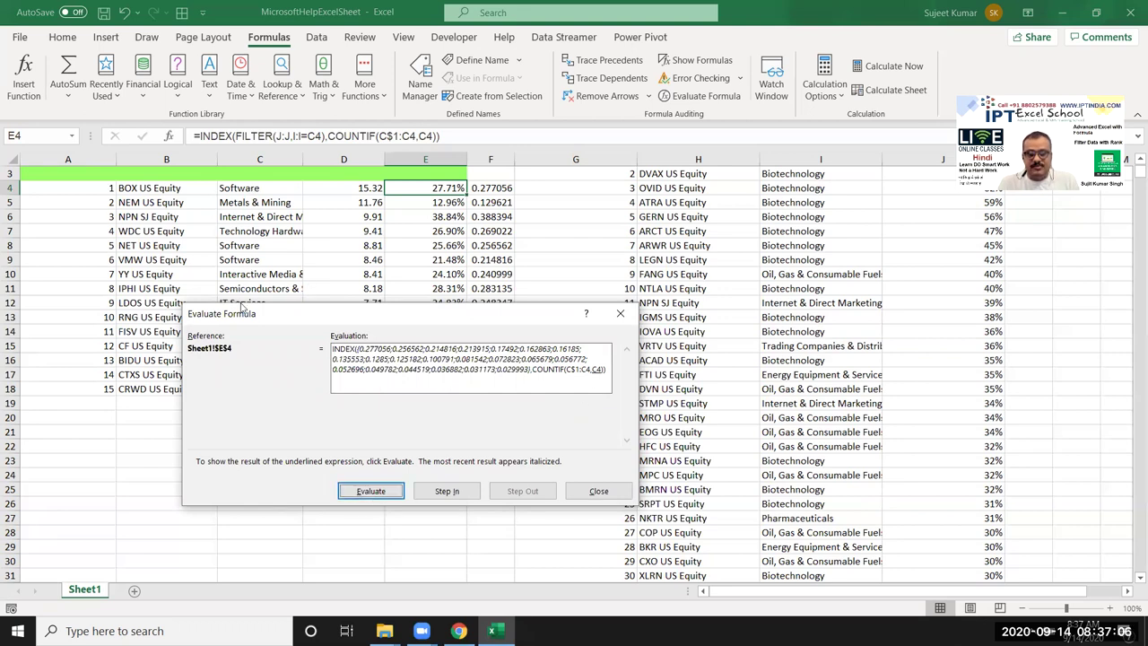
drag(233, 319, 99, 325)
Clear F4:F18 and enter =COUNTIF($C$4:C4,C4) in F4.
key(Escape)
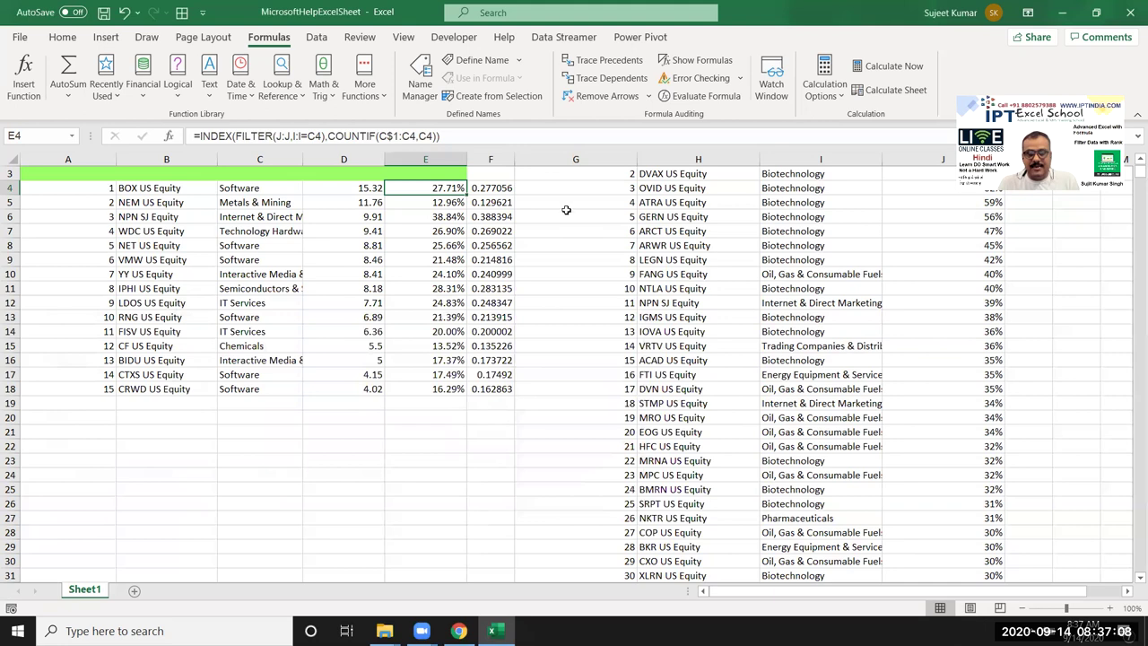
click(505, 186)
drag(505, 185, 520, 395)
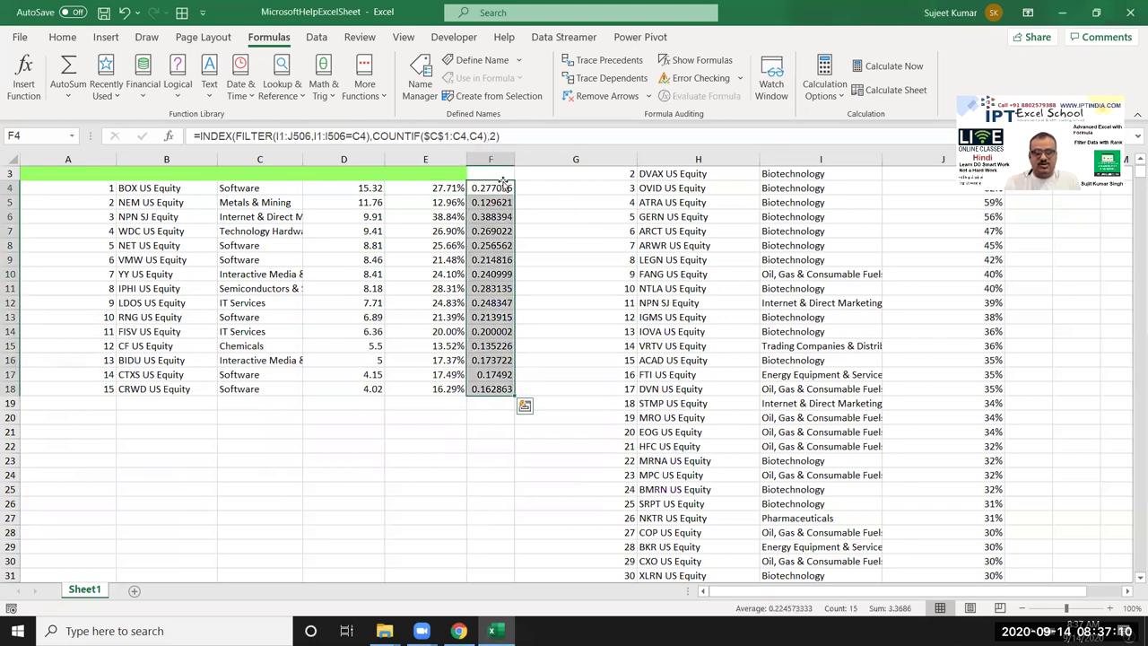
key(Delete)
click(505, 185)
text(=cou)
key(Down)
key(Down)
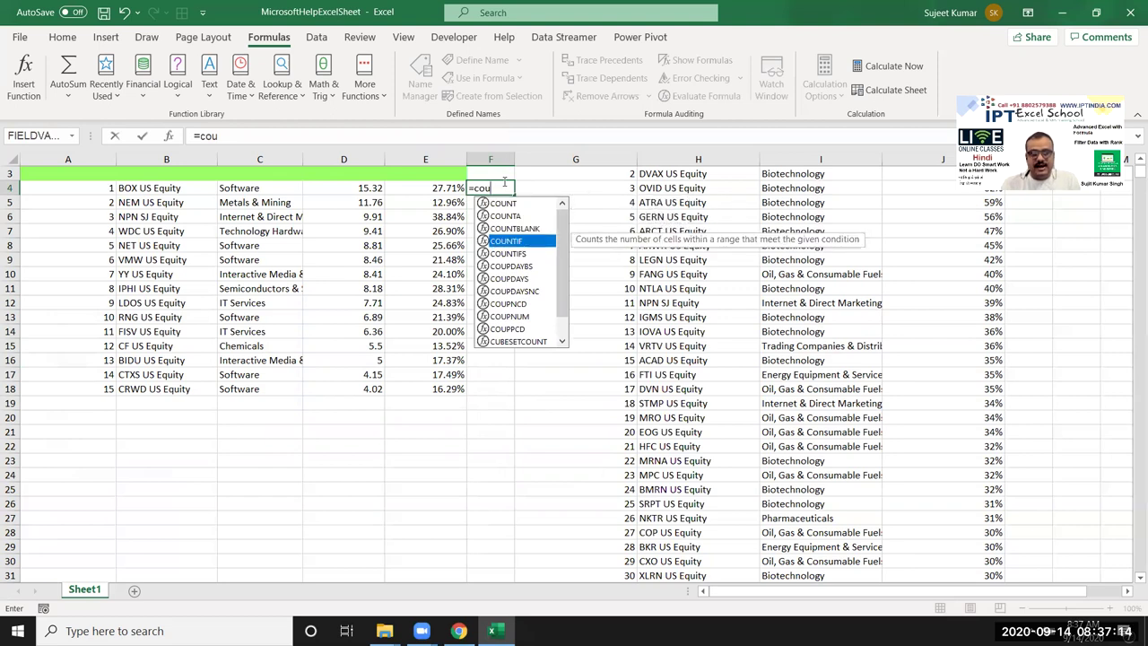
key(Tab)
key(Left)
key(Left)
key(Left)
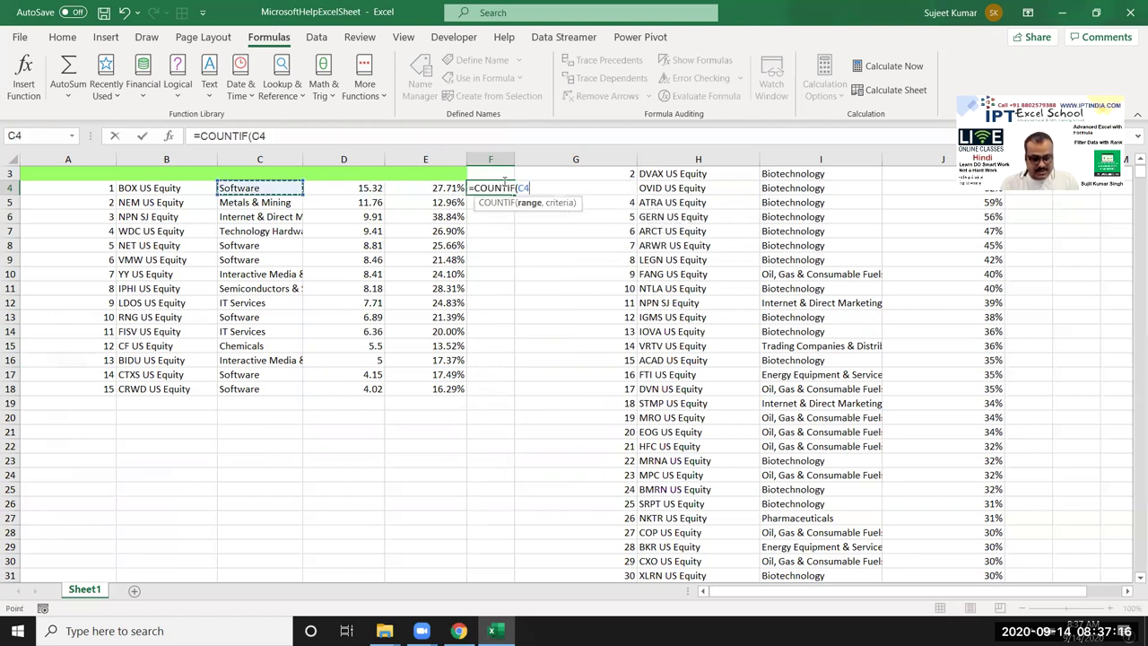
text(:C4,C4)
key(Return)
key(Up)
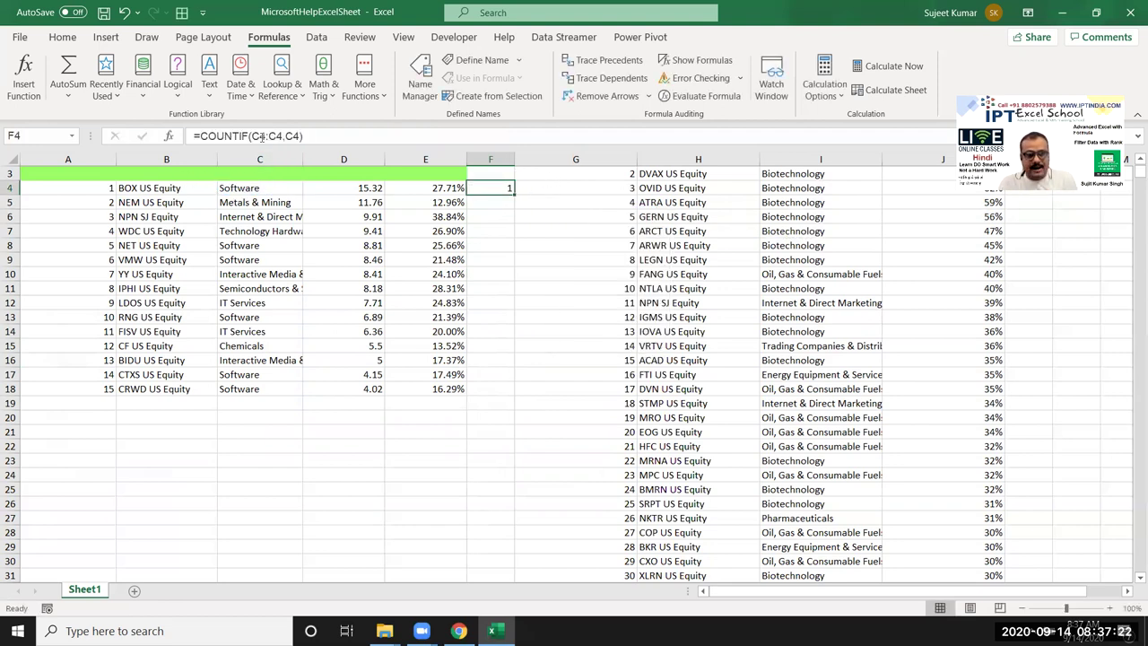
click(260, 136)
drag(261, 135, 302, 136)
key(Return)
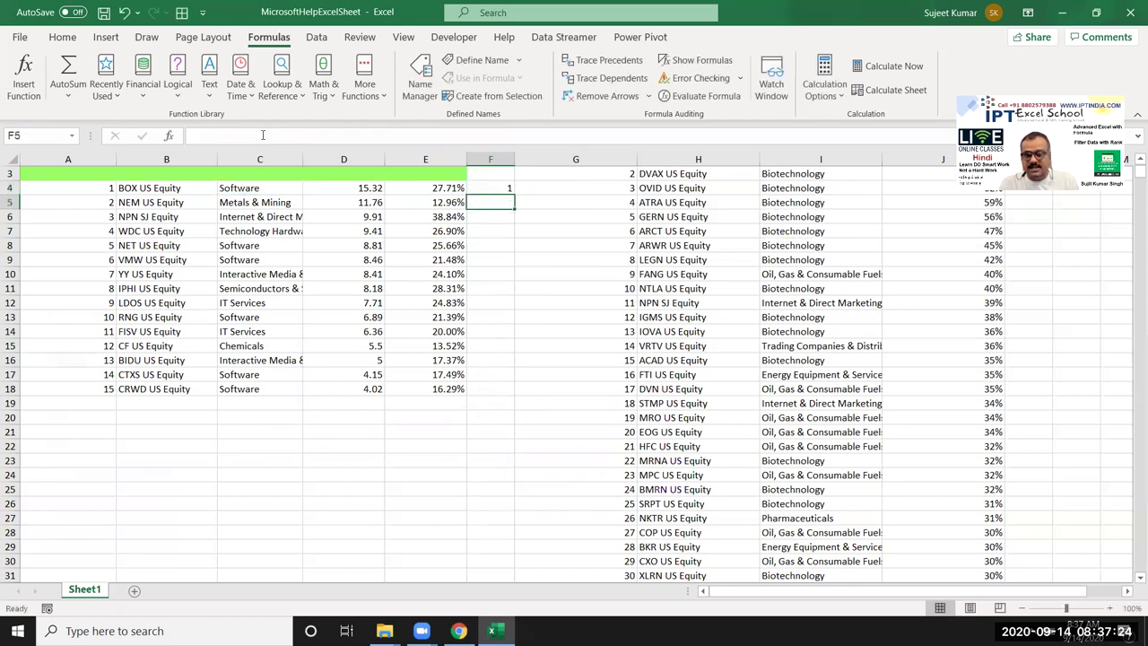
Fill the running count down column F, remove surplus results below row 18, and check the counts.
click(506, 187)
double_click(515, 194)
click(507, 206)
click(488, 405)
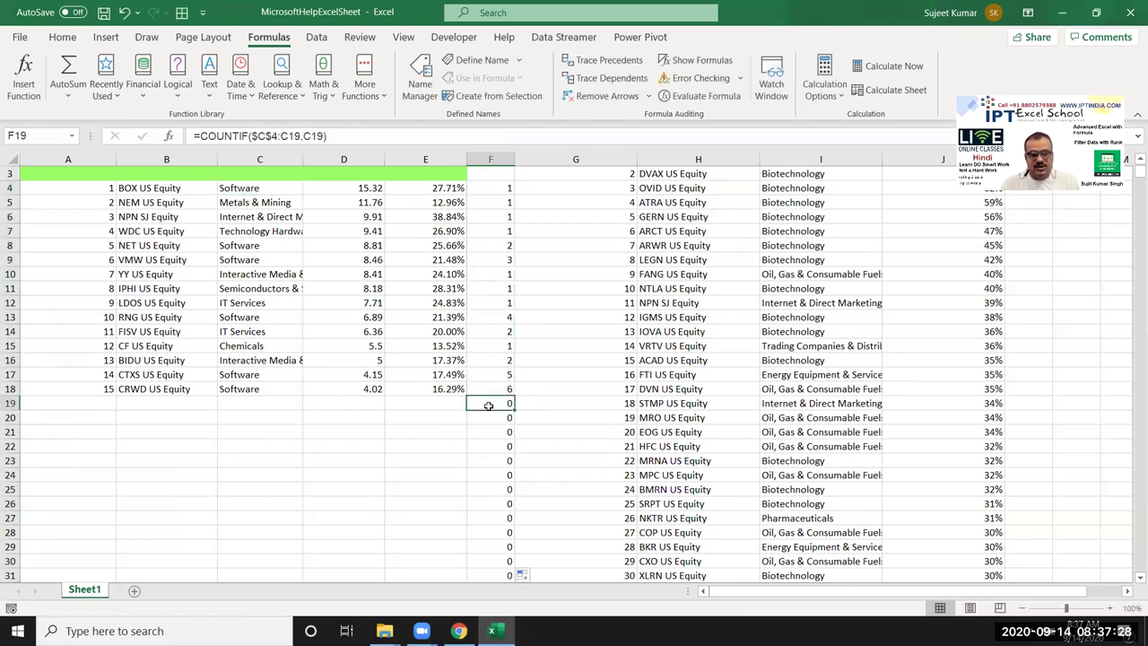
key(ctrl+shift+Down)
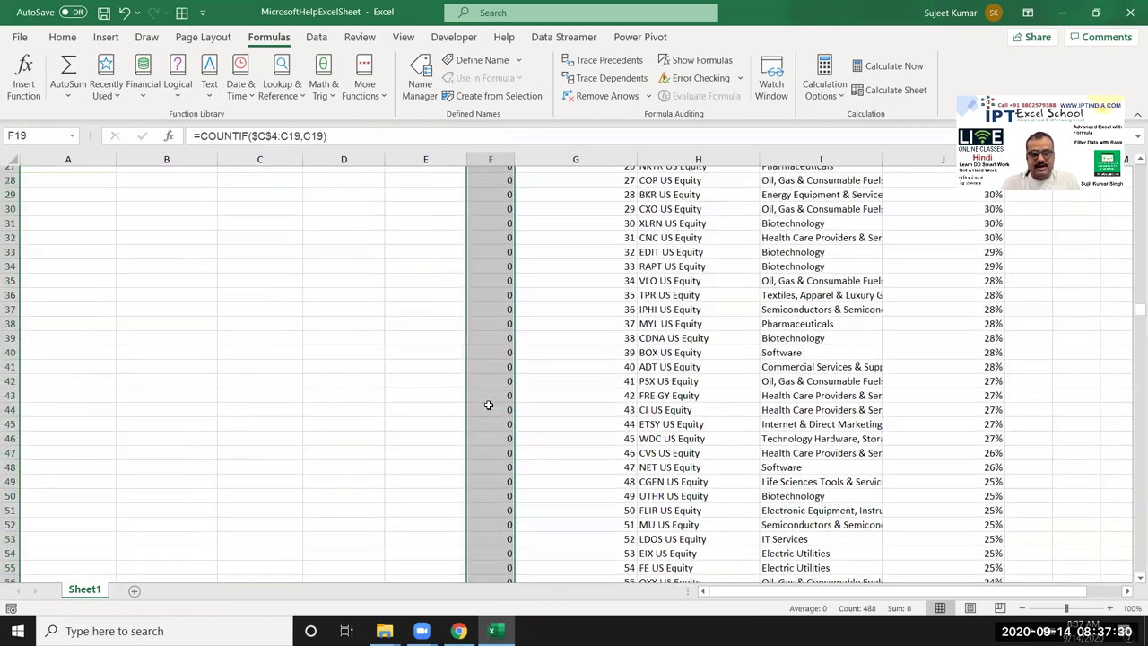
key(Up)
key(Up)
key(Up)
key(Up)
key(Up)
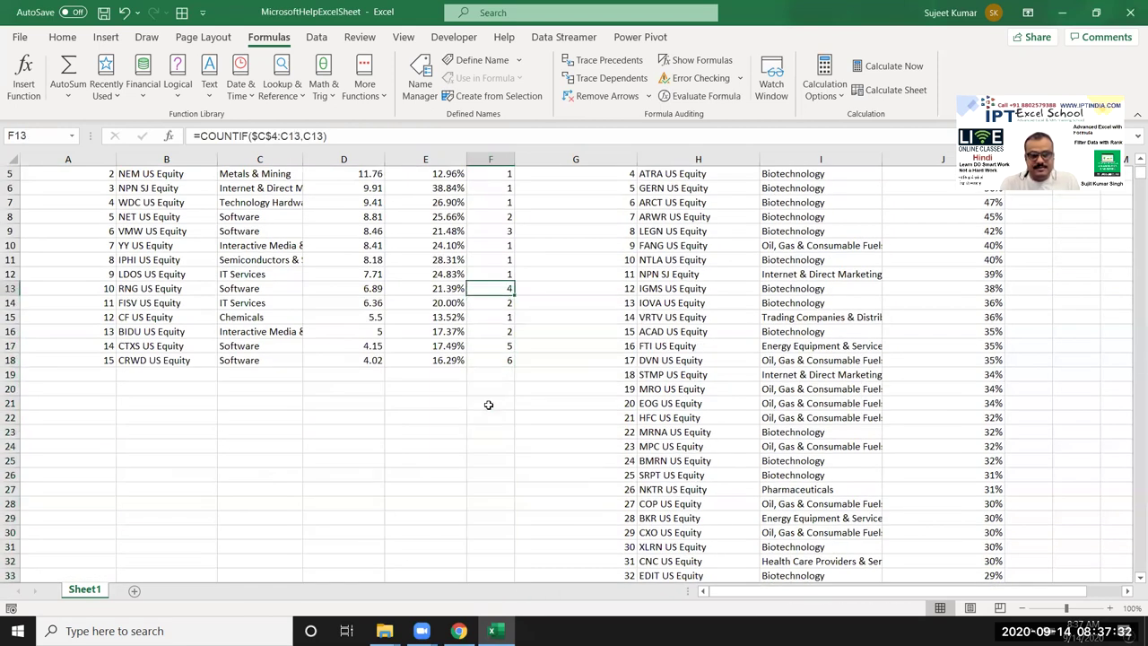
key(Up)
key(Up)
key(Up)
key(Down)
key(Down)
key(Down)
key(Down)
key(Down)
key(Down)
key(Down)
key(Down)
key(Down)
key(Down)
key(Down)
key(Down)
key(Down)
key(Down)
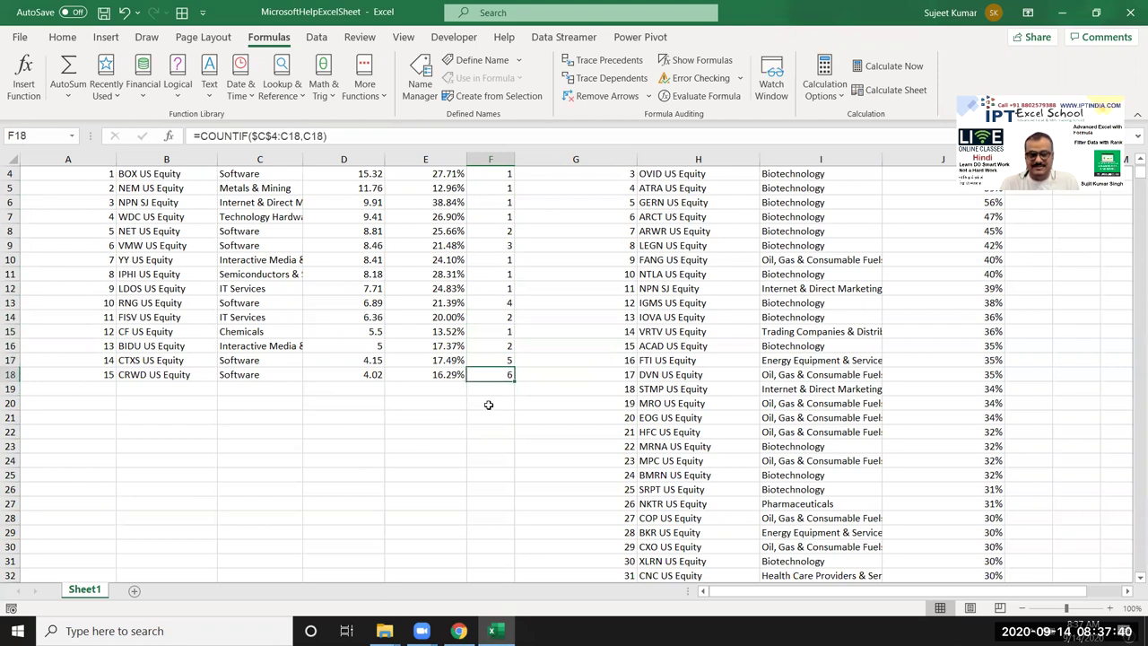
key(Up)
key(Up)
key(Up)
Review the running counts, then delete F4:F18 and move to H4.
key(ctrl+Up)
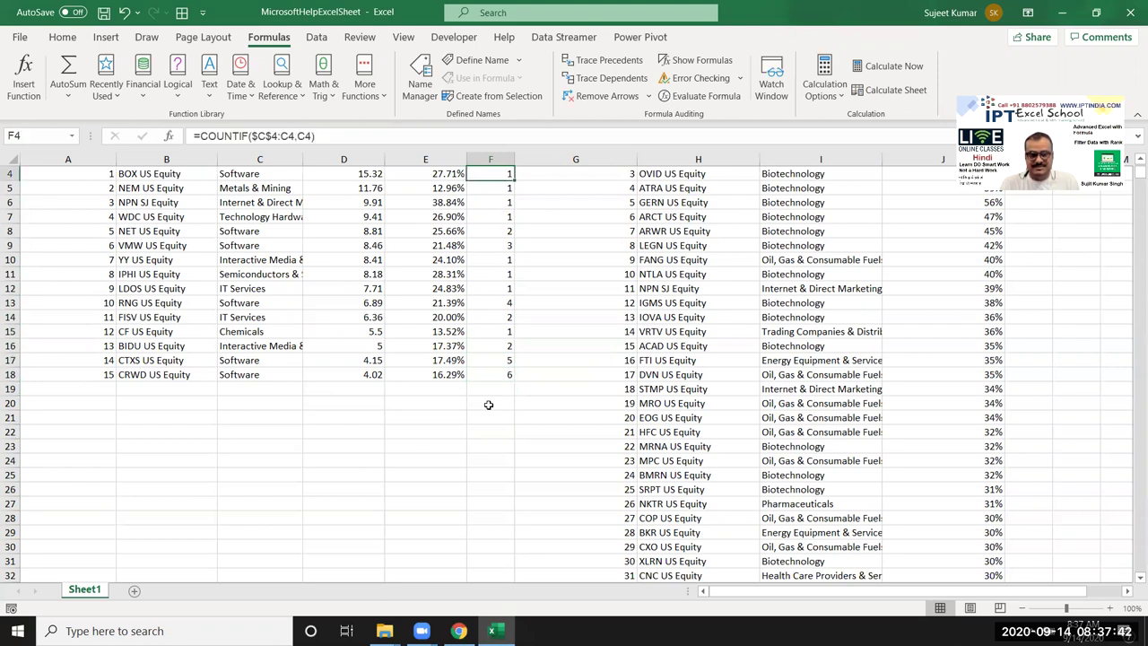
key(Right)
key(Right)
key(Right)
key(Right)
key(Right)
key(Left)
key(Left)
key(Left)
key(Left)
key(Left)
key(ctrl+Up)
key(Down)
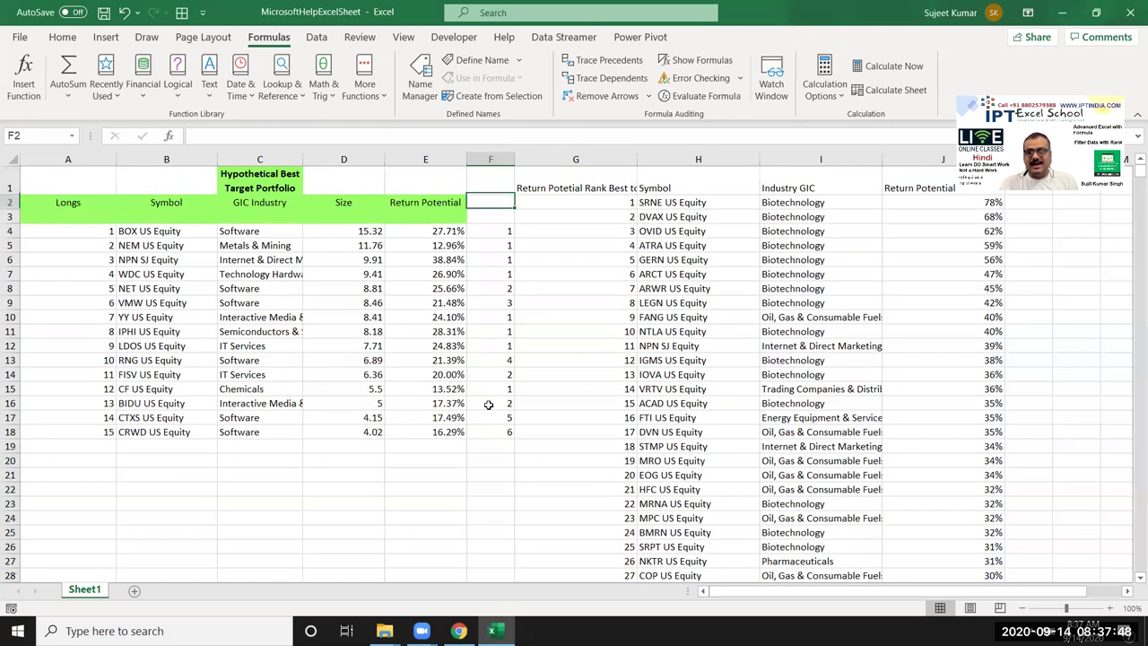
click(918, 162)
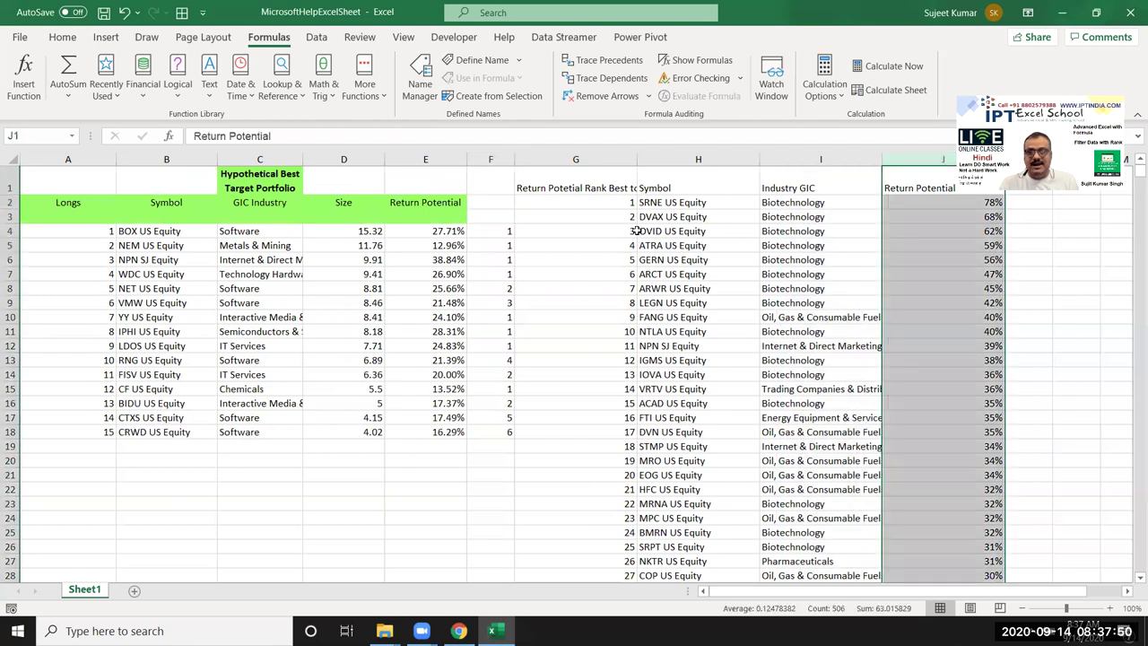
click(512, 232)
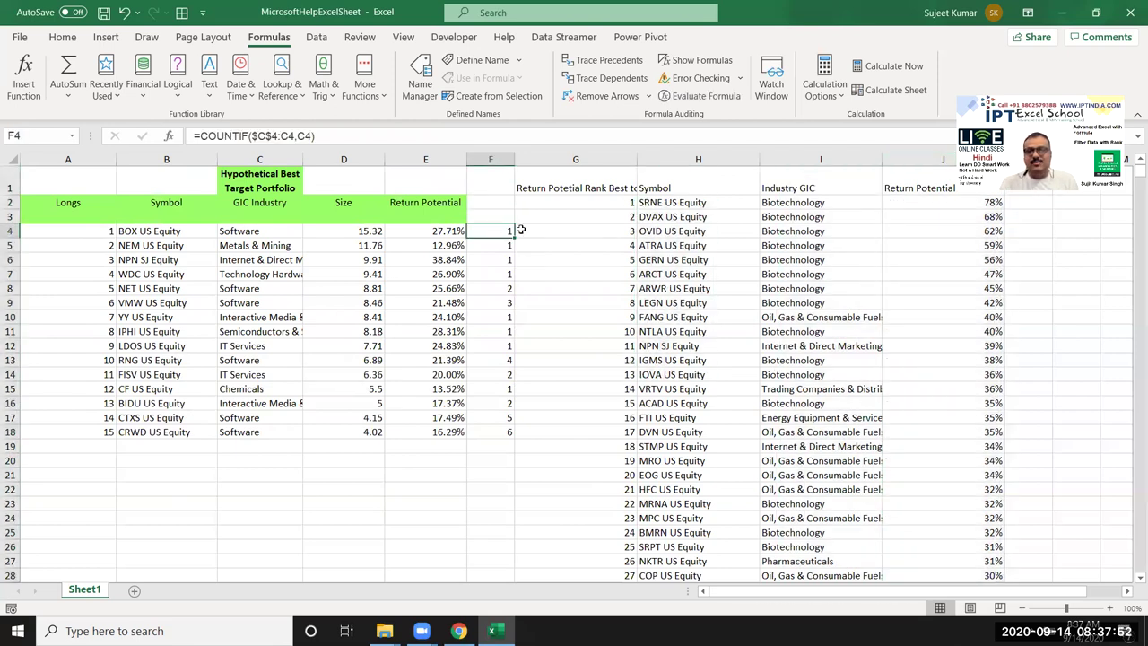
drag(521, 229, 520, 440)
key(Delete)
key(Right)
key(Right)
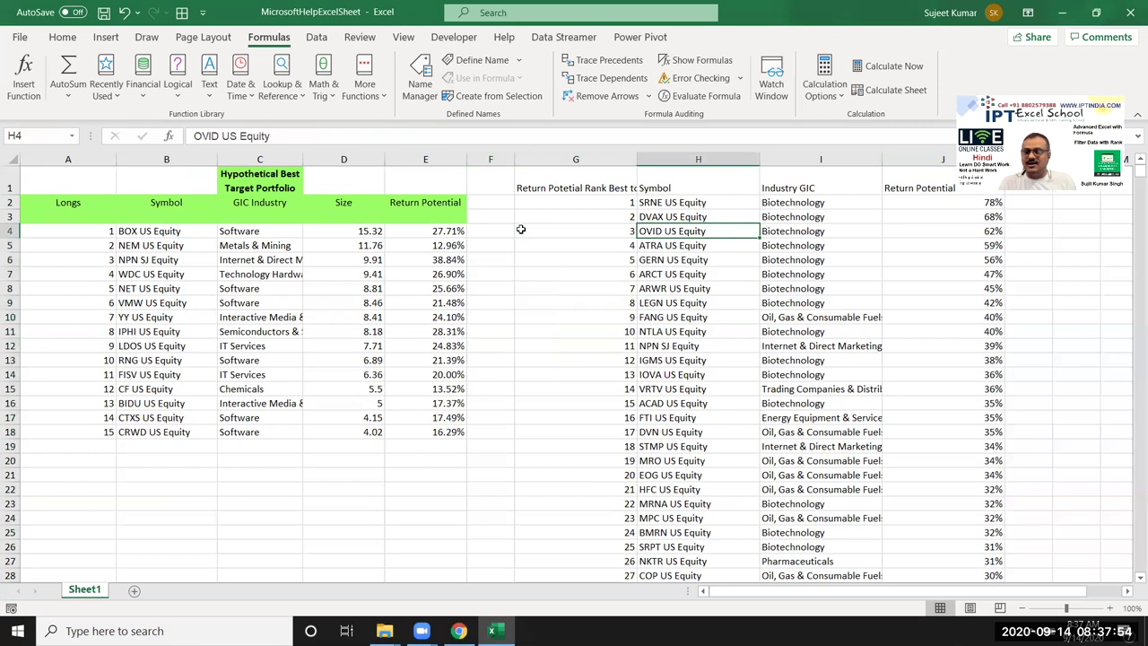